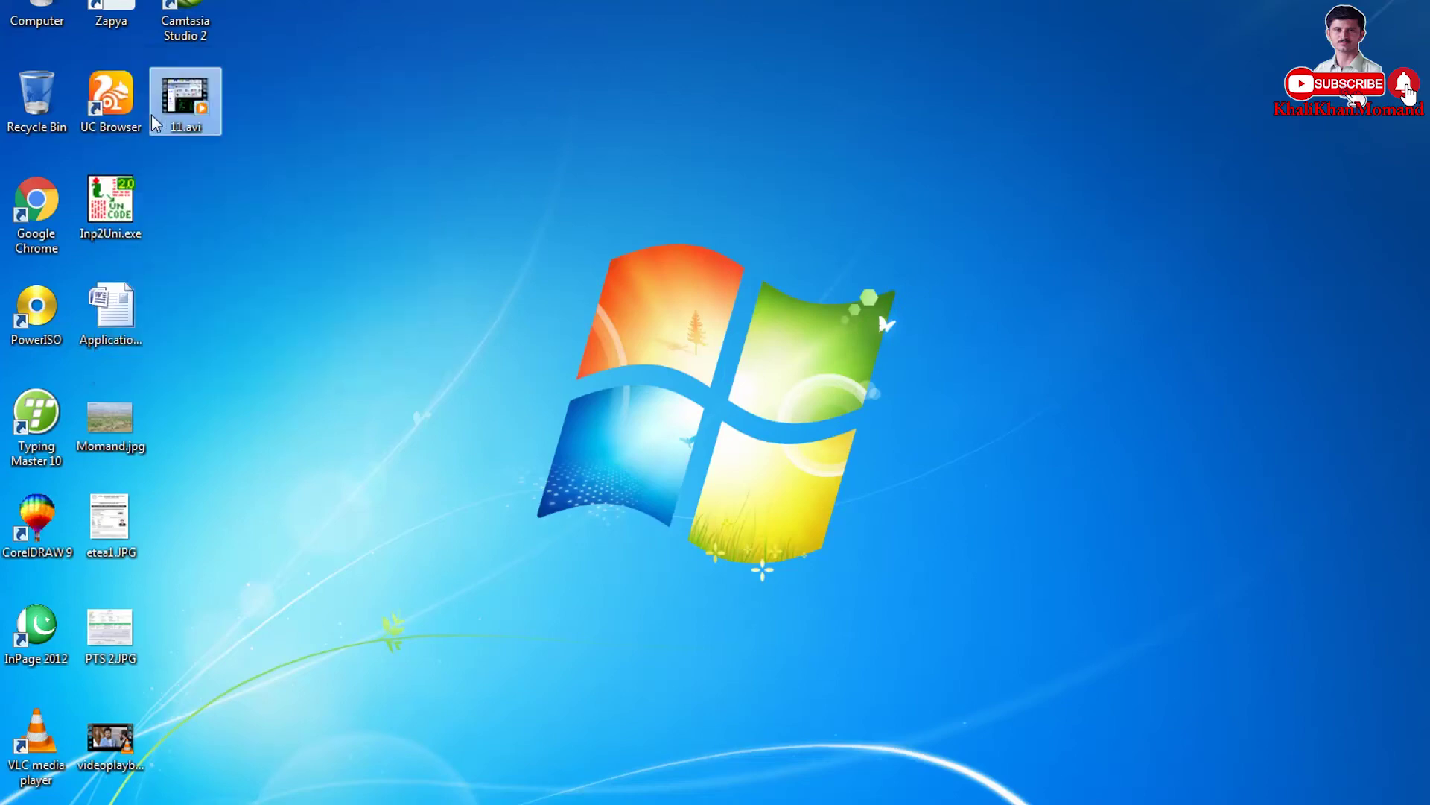
Refresh the desktop several times from its right-click menu
{"action": "right_click", "coordinate": [487, 127]}
{"action": "left_click", "coordinate": [447, 196]}
{"action": "right_click", "coordinate": [447, 196]}
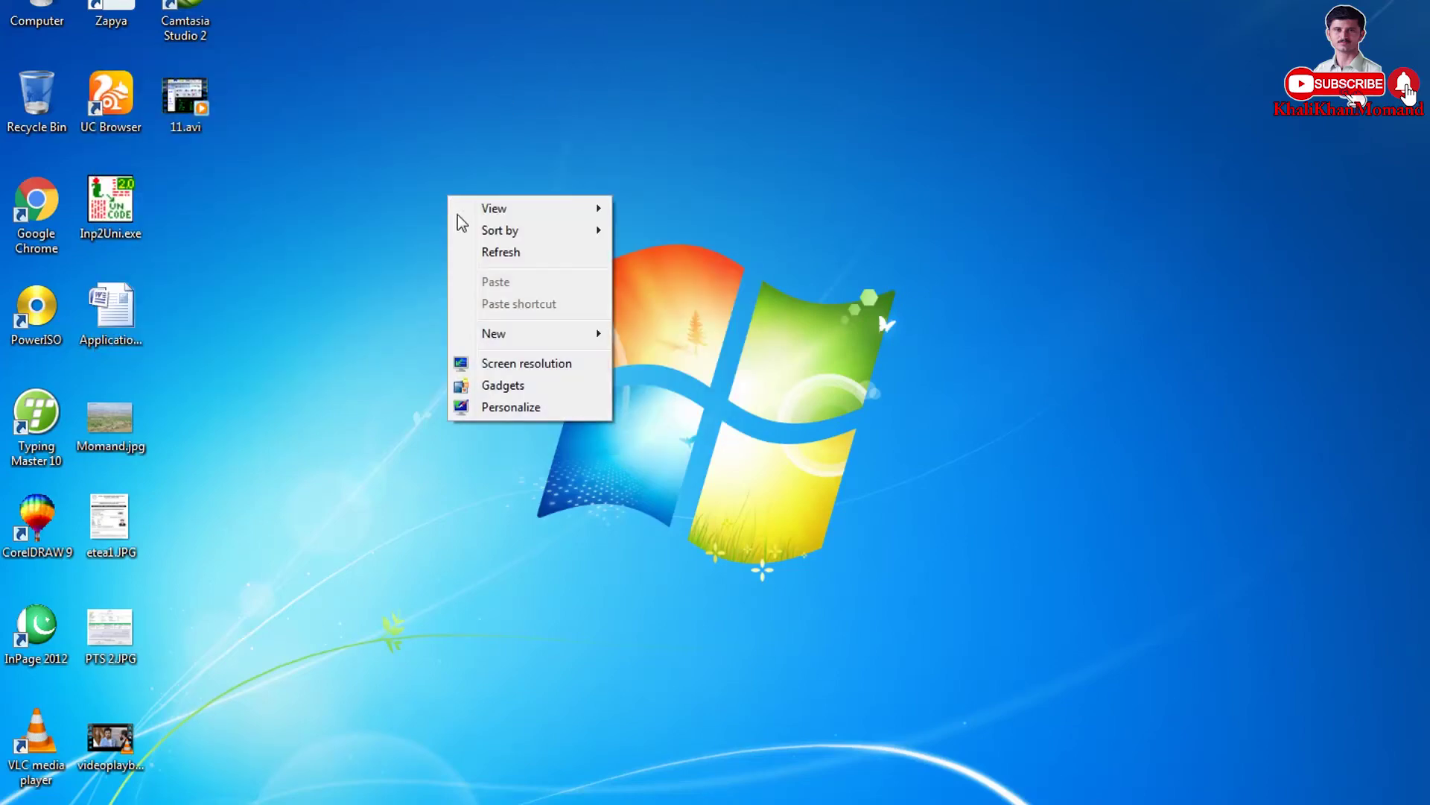
{"action": "left_click", "coordinate": [508, 258]}
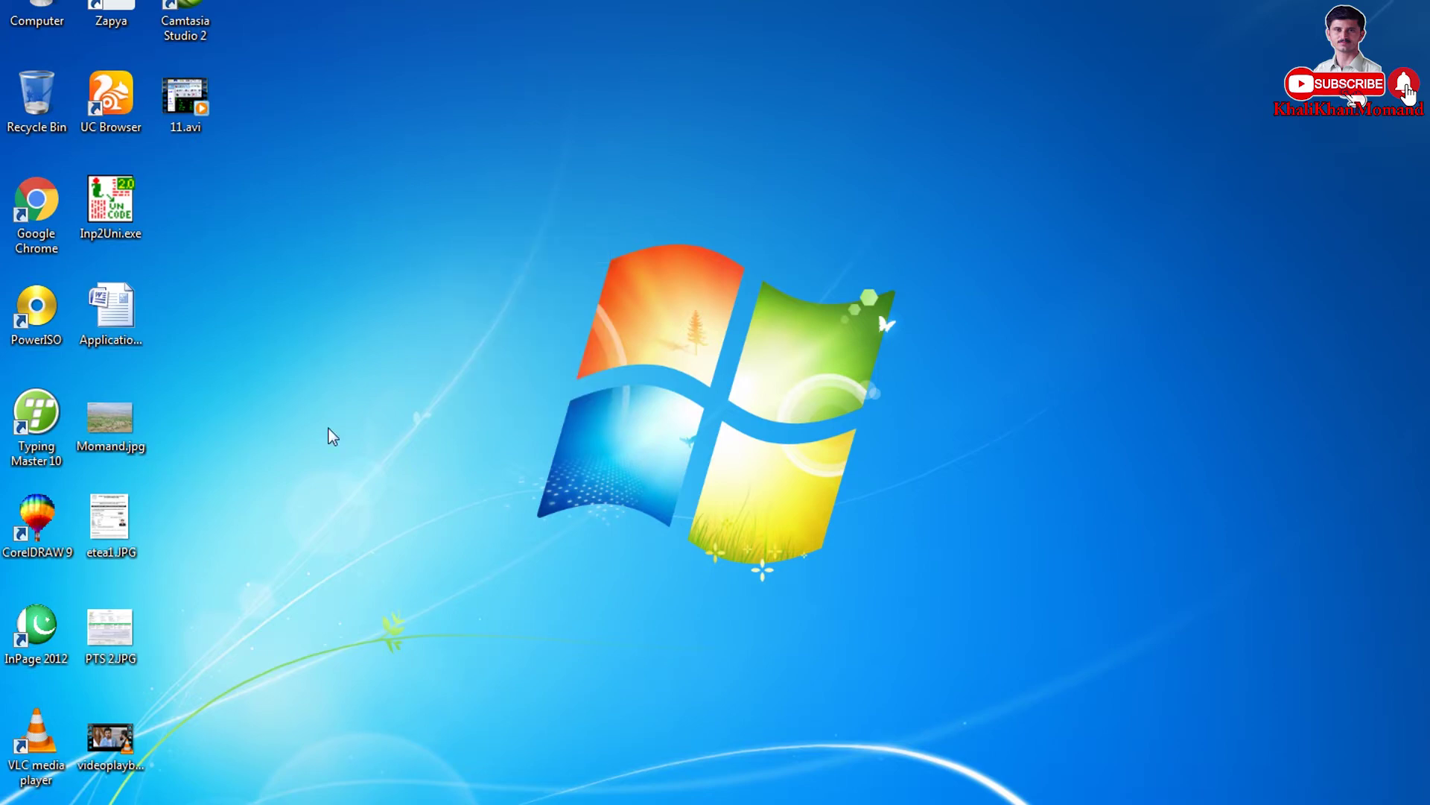
{"action": "right_click", "coordinate": [325, 507]}
{"action": "left_click", "coordinate": [368, 564]}
{"action": "key", "text": "super+r"}
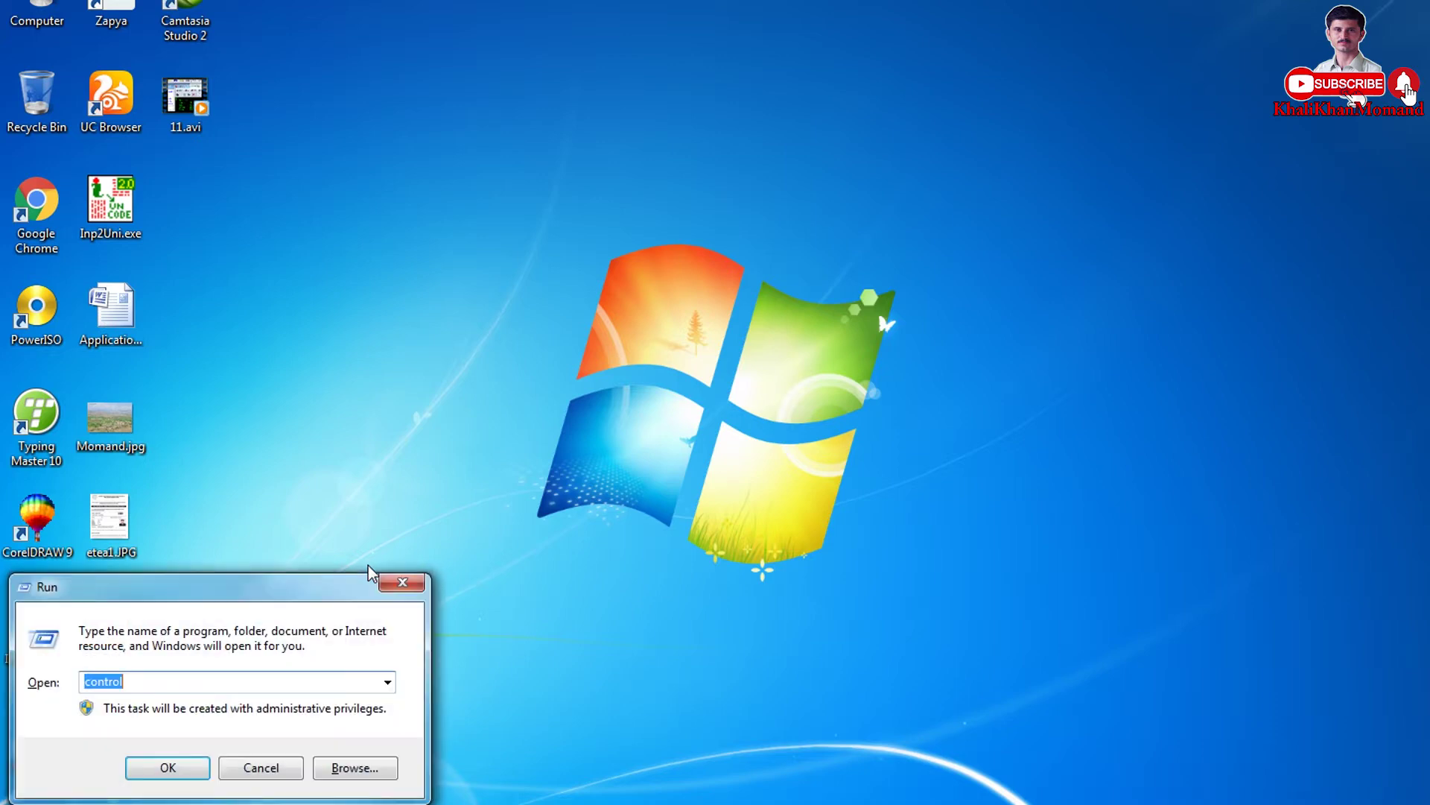
{"action": "type", "text": "ww"}
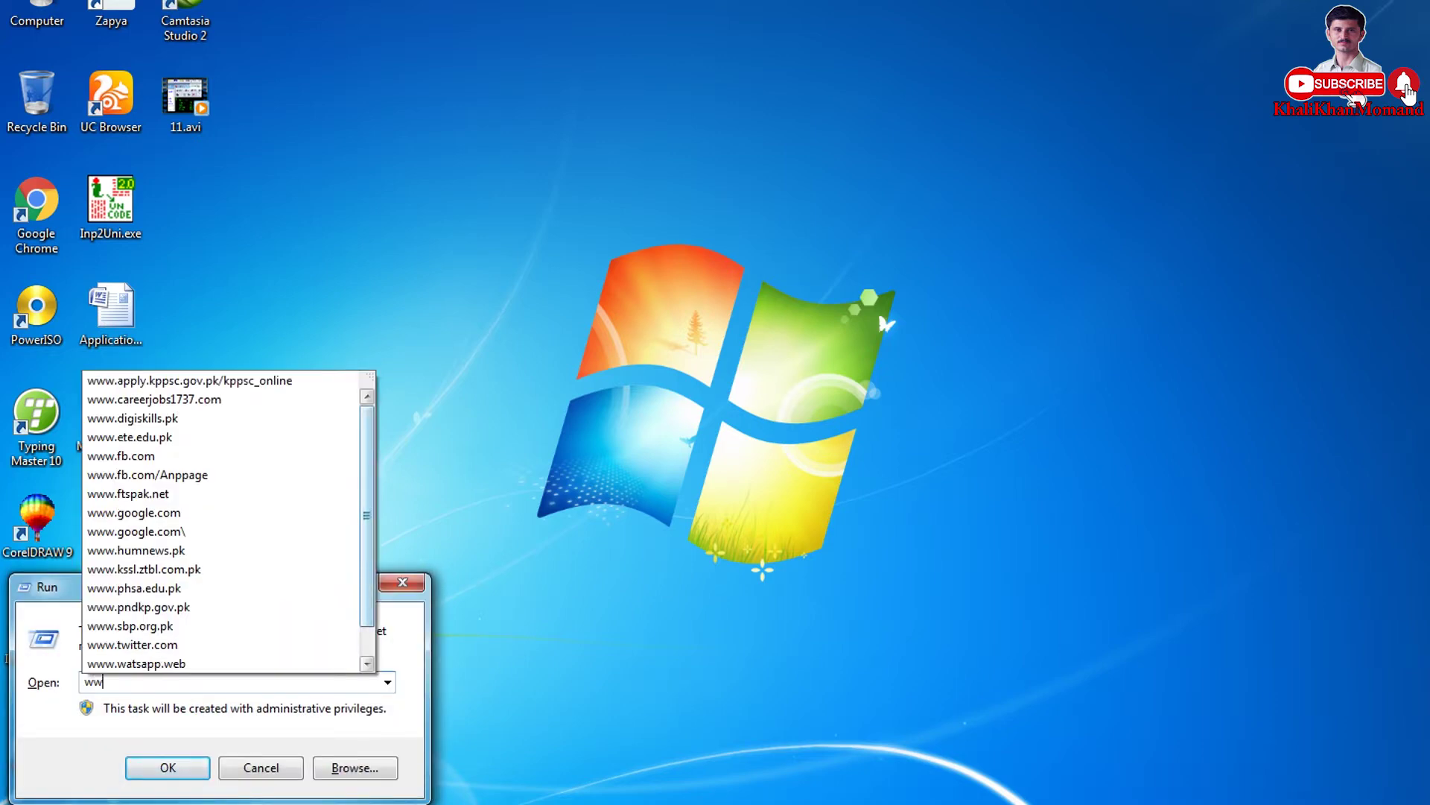
{"action": "key", "text": "Up"}
{"action": "key", "text": "Up"}
{"action": "key", "text": "Up"}
{"action": "key", "text": "Up"}
{"action": "key", "text": "Up"}
{"action": "key", "text": "Up"}
{"action": "key", "text": "Up"}
{"action": "key", "text": "Up"}
{"action": "key", "text": "Down"}
{"action": "key", "text": "Escape"}
{"action": "type", "text": "www."}
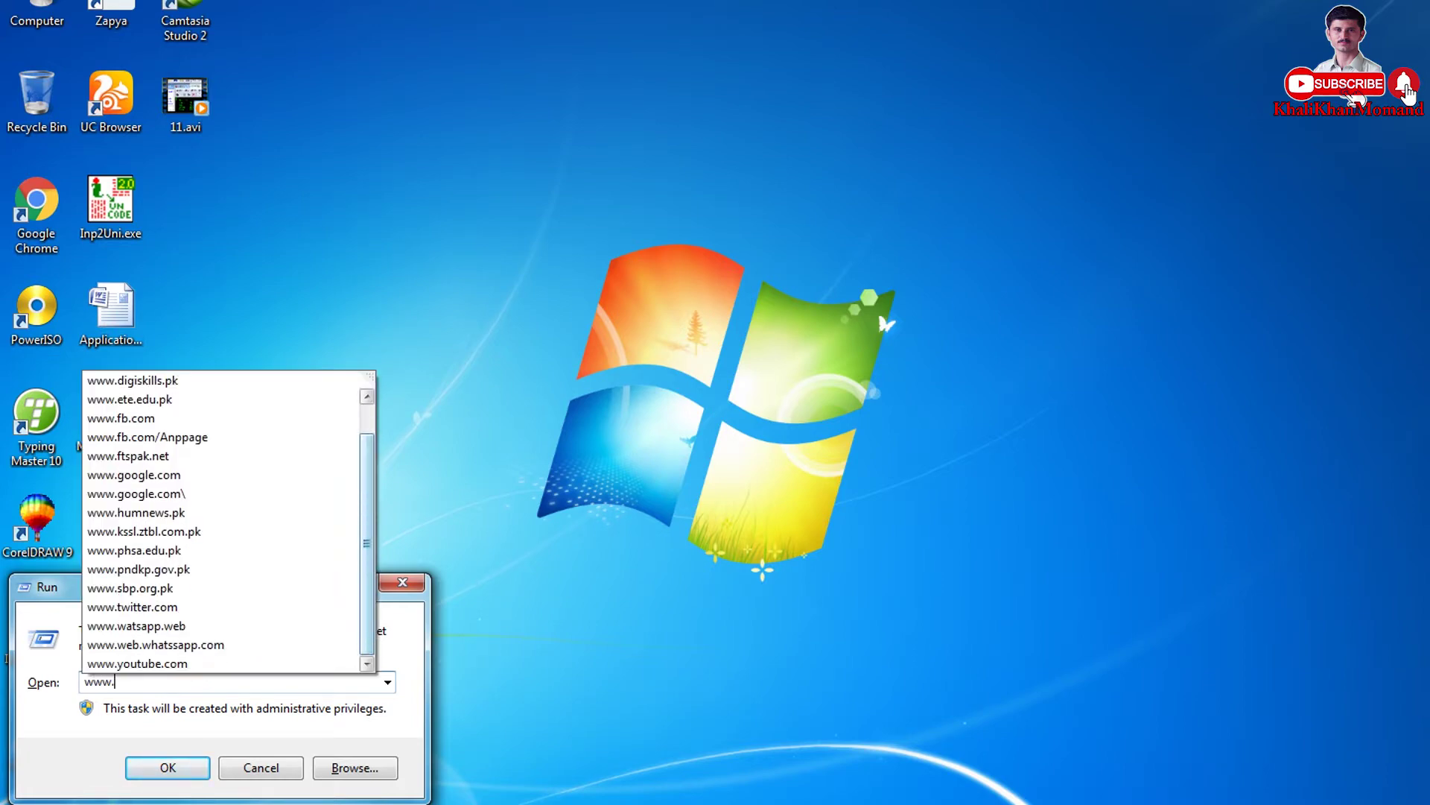
{"action": "type", "text": "go"}
{"action": "key", "text": "Down"}
{"action": "key", "text": "Return"}
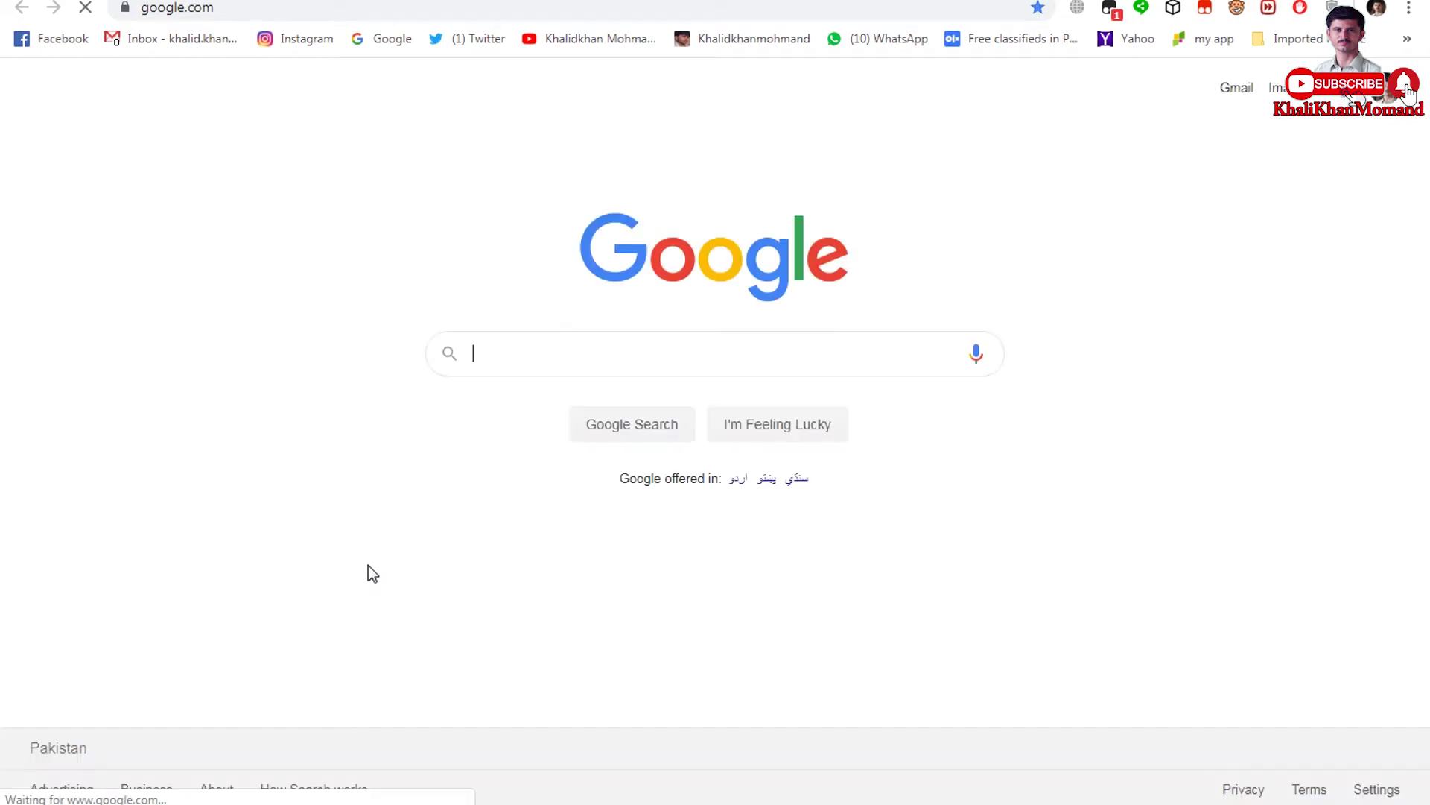
Search Google for 'pashto phonetic keyboard free download for windows 7 64 bit'
{"action": "type", "text": "Free"}
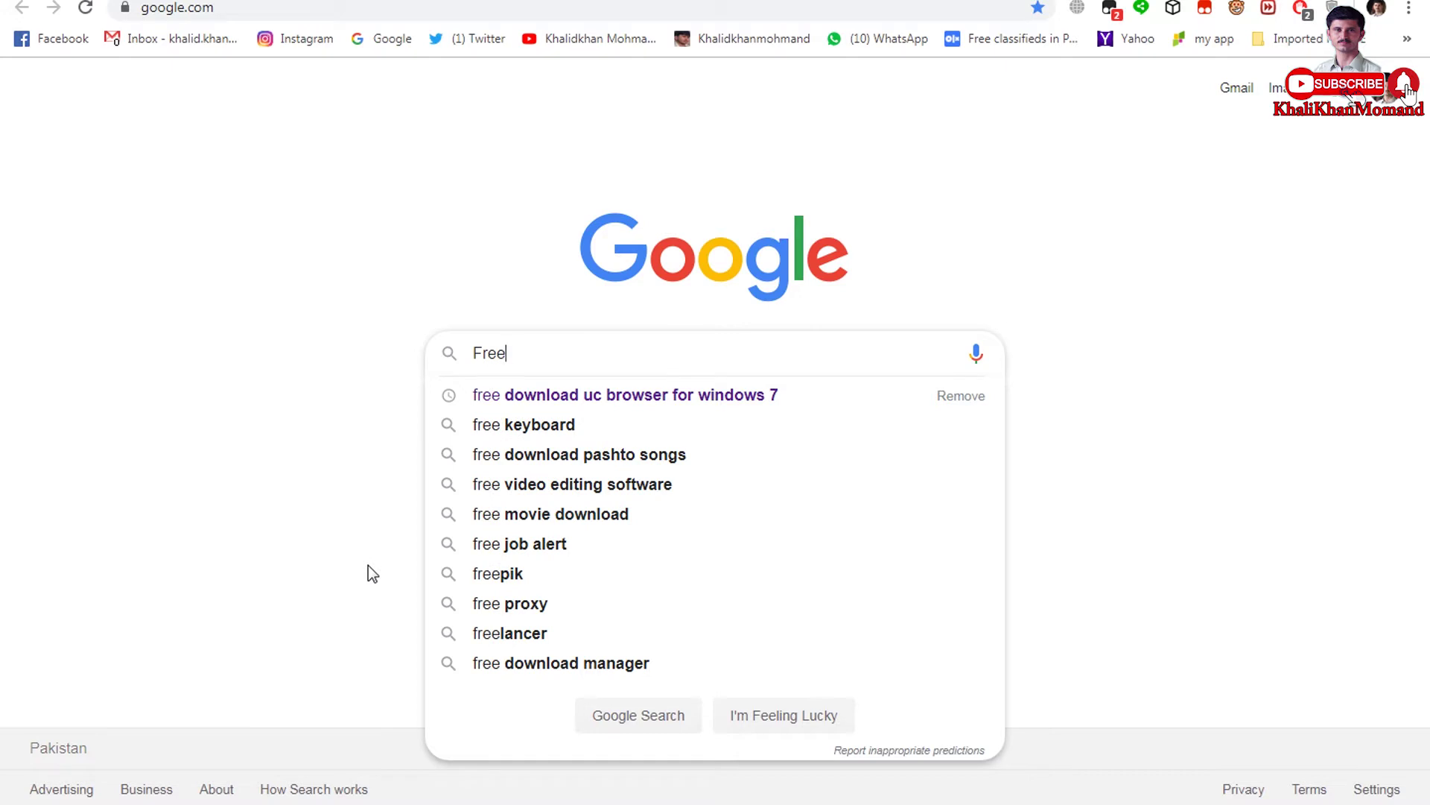
{"action": "type", "text": " download "}
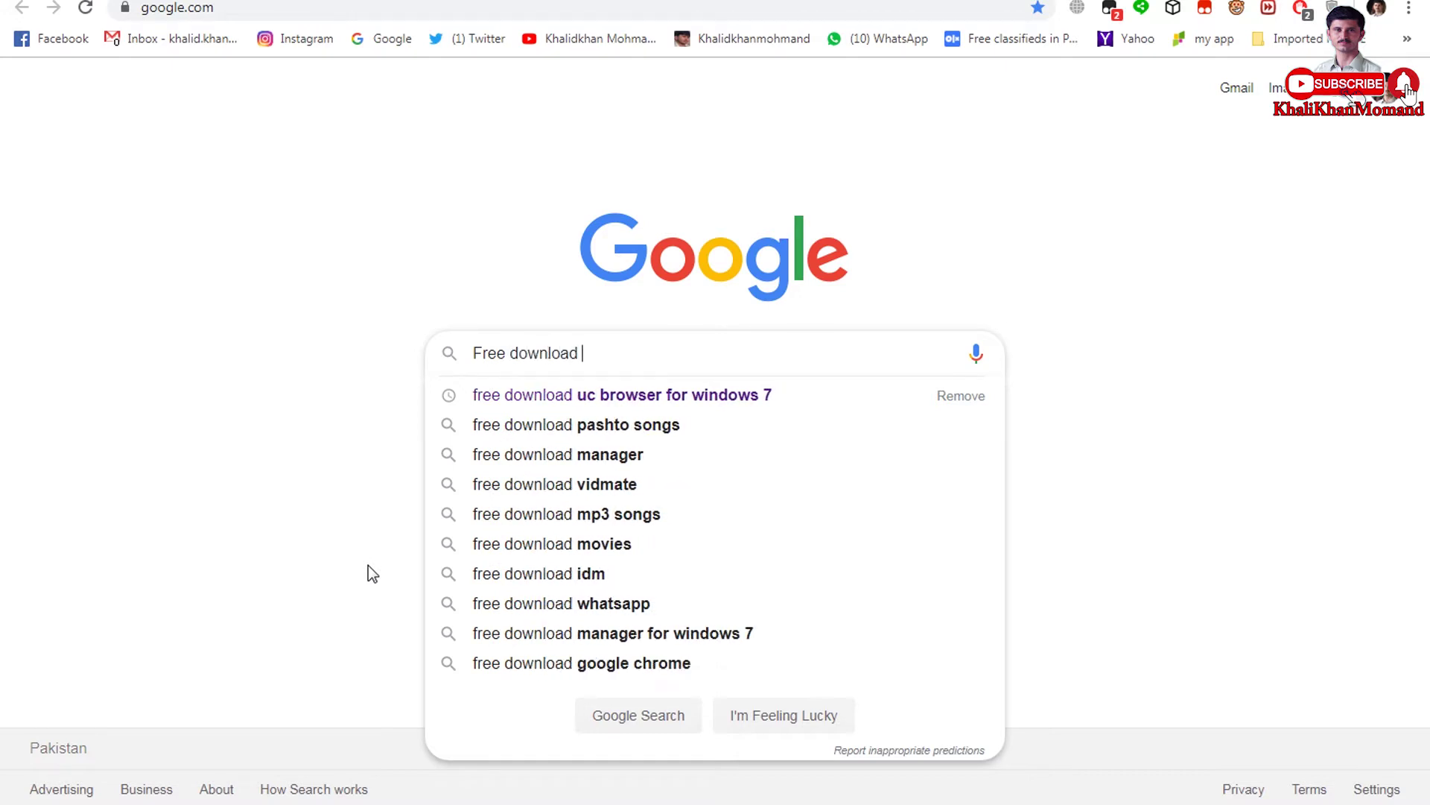
{"action": "type", "text": "Pashto "}
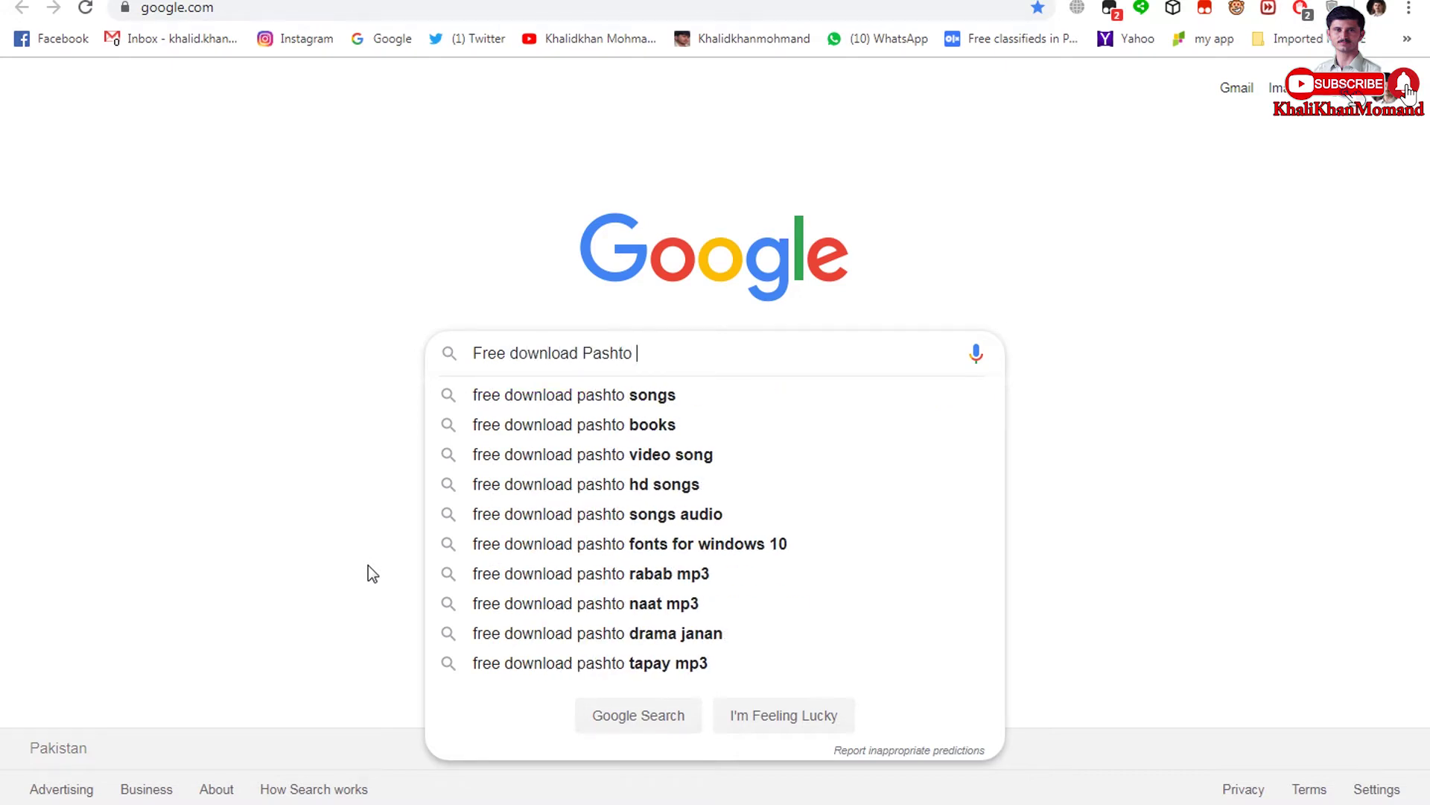
{"action": "type", "text": "Ph"}
{"action": "key", "text": "Down"}
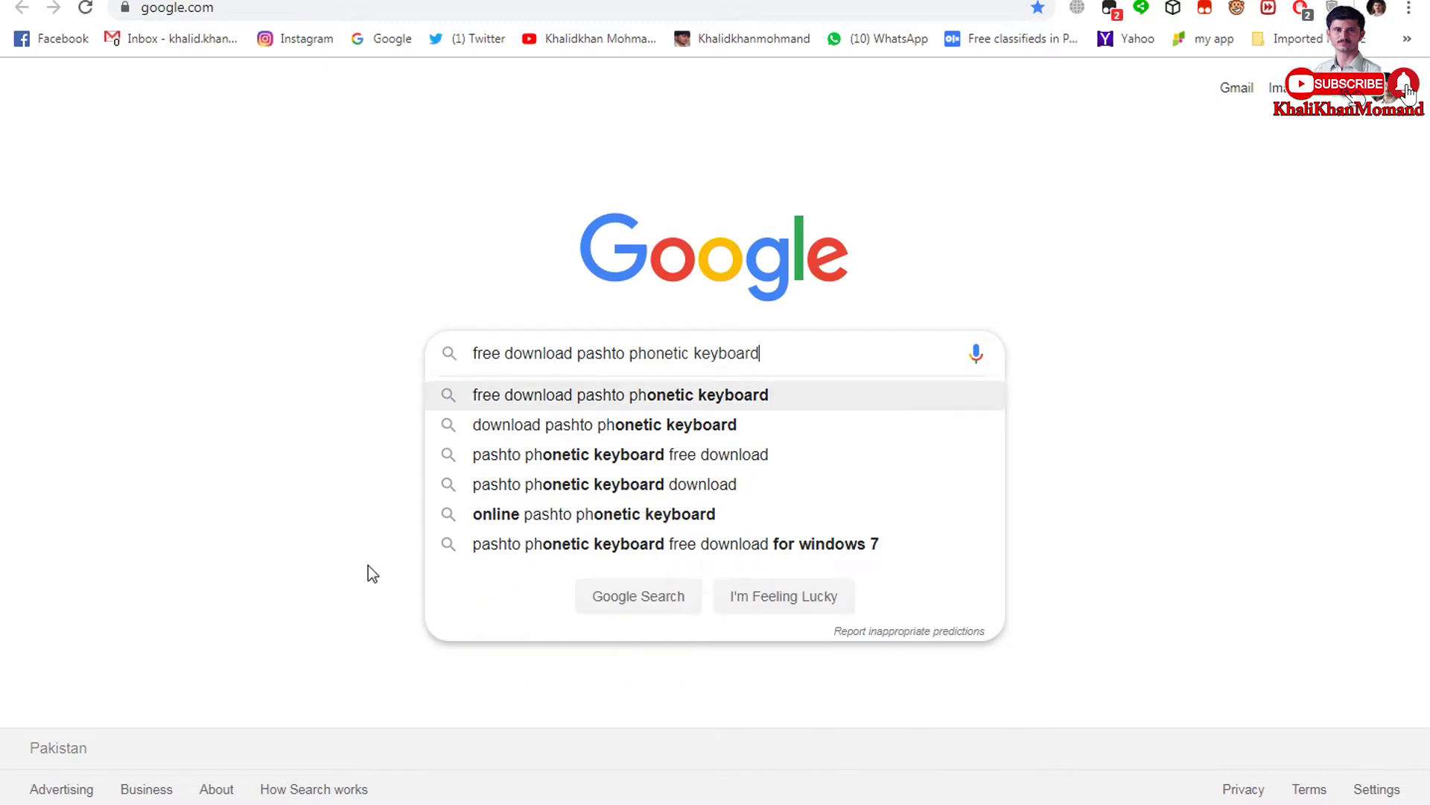
{"action": "type", "text": "for"}
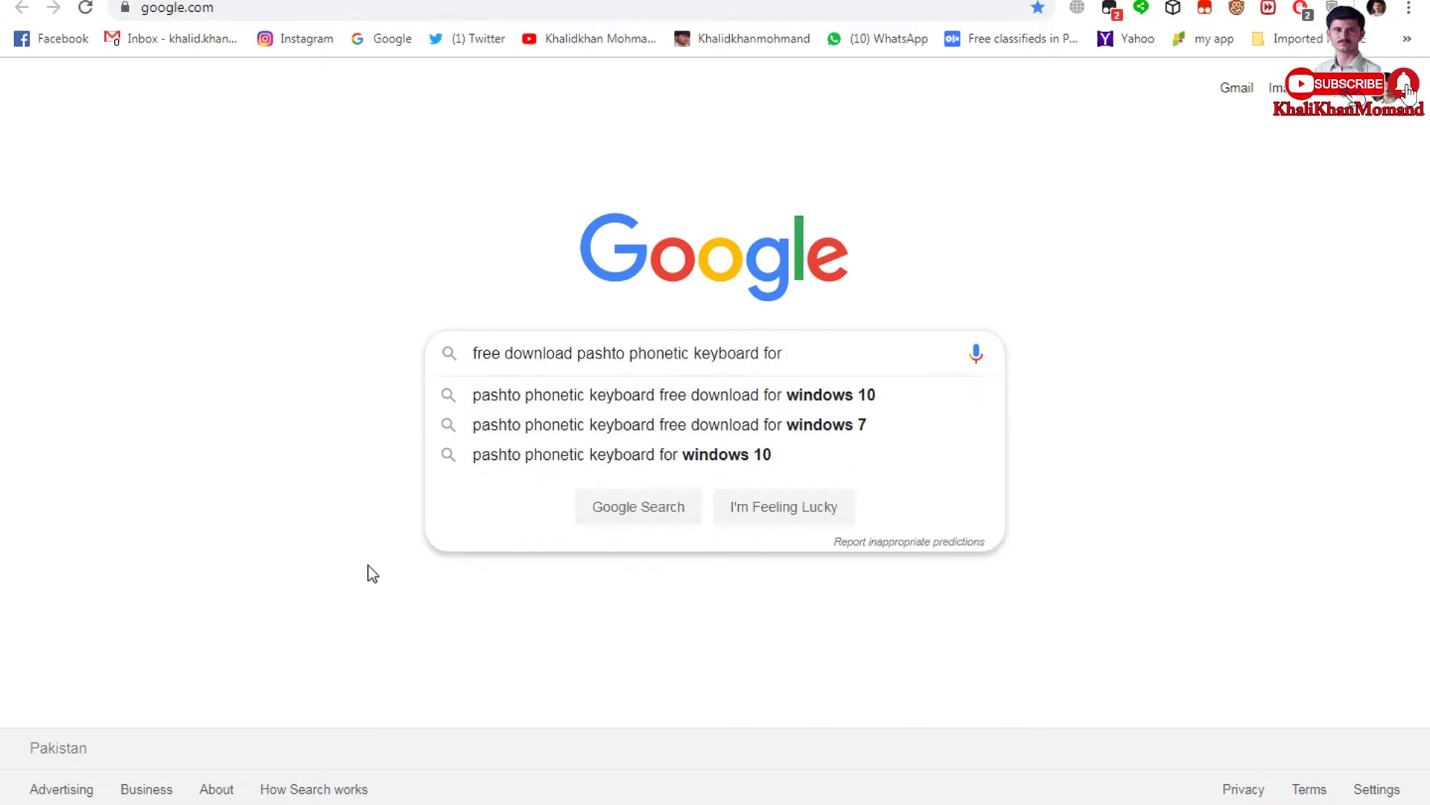
{"action": "key", "text": "Down"}
{"action": "key", "text": "Down"}
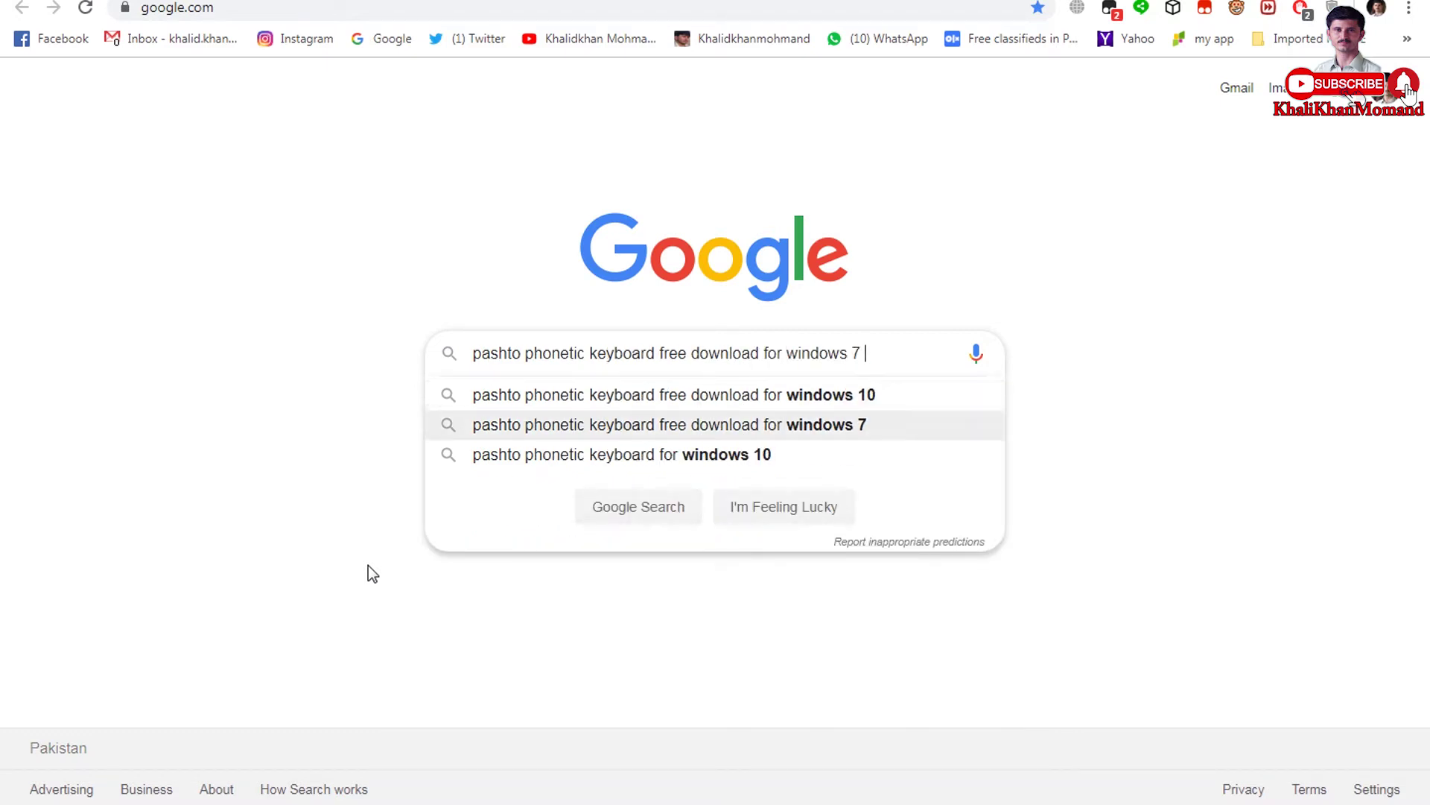
{"action": "type", "text": "64 bit"}
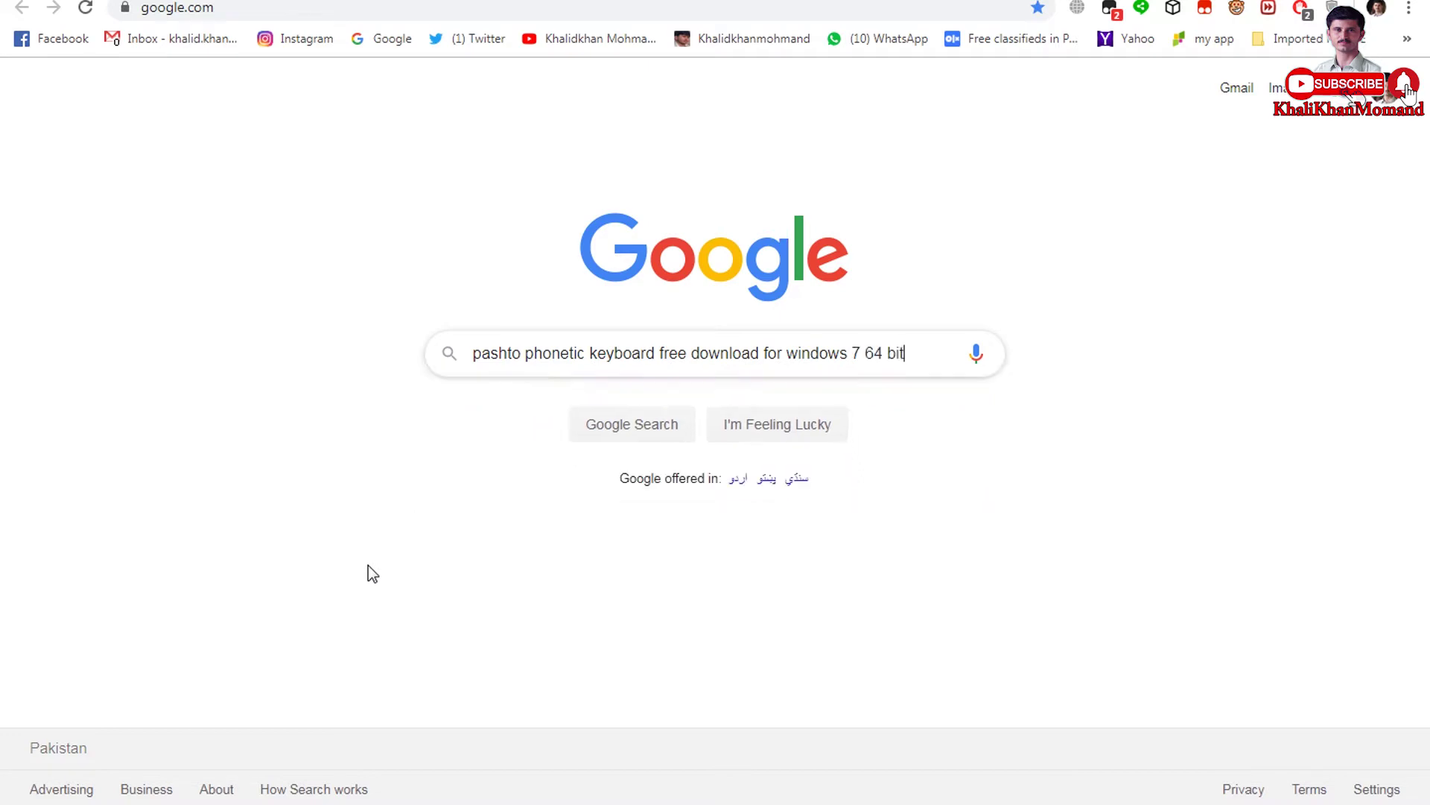
{"action": "key", "text": "Return"}
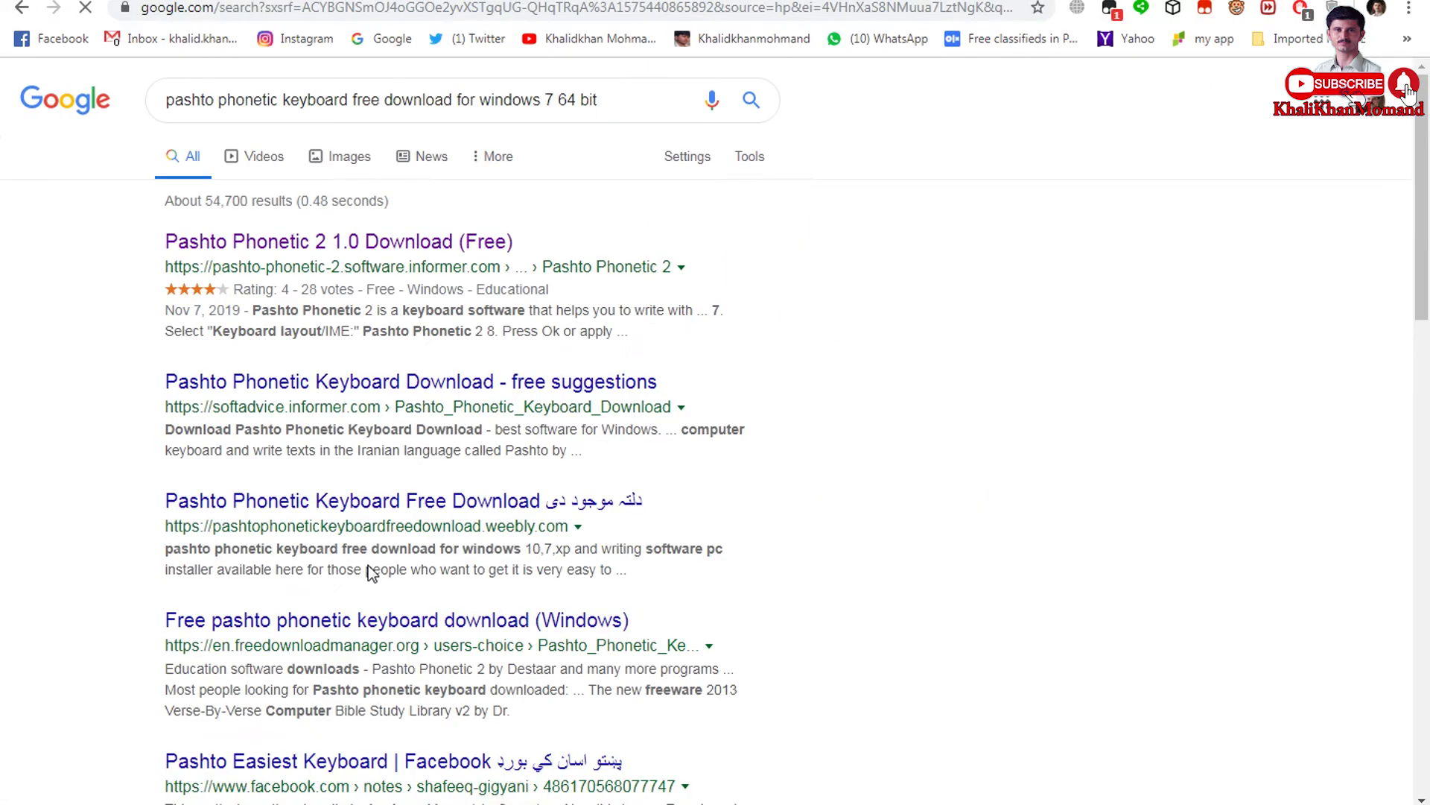
Open the Pashto Phonetic 2 1.0 Software Informer result and its download page
{"action": "left_click", "coordinate": [257, 246]}
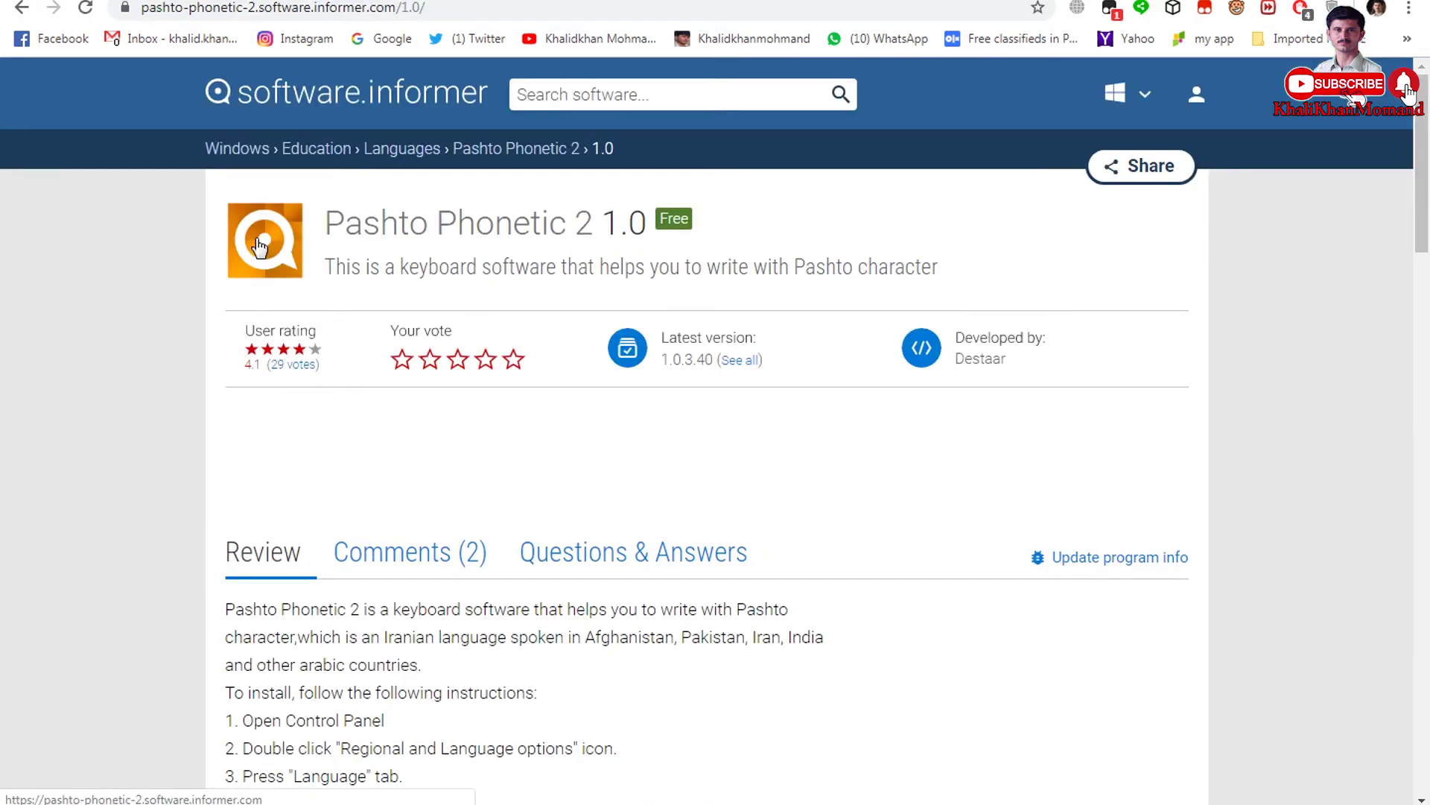
{"action": "left_click_drag", "start_coordinate": [1423, 218], "coordinate": [1423, 361]}
{"action": "left_click", "coordinate": [1128, 426]}
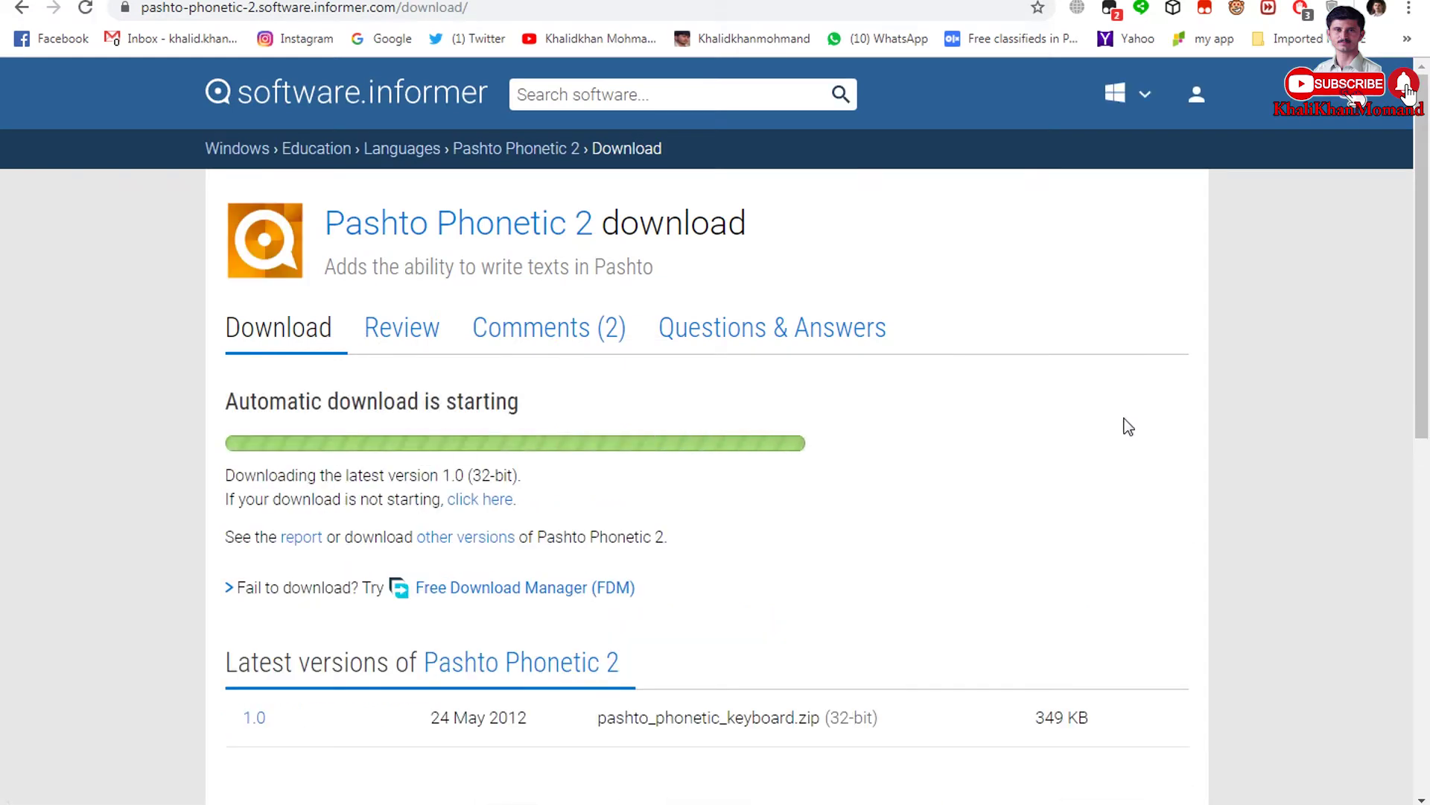
Save pashto_phonetic_keyboard.zip to the Desktop
{"action": "scroll", "coordinate": [1426, 333], "scroll_direction": "down", "scroll_amount": 2}
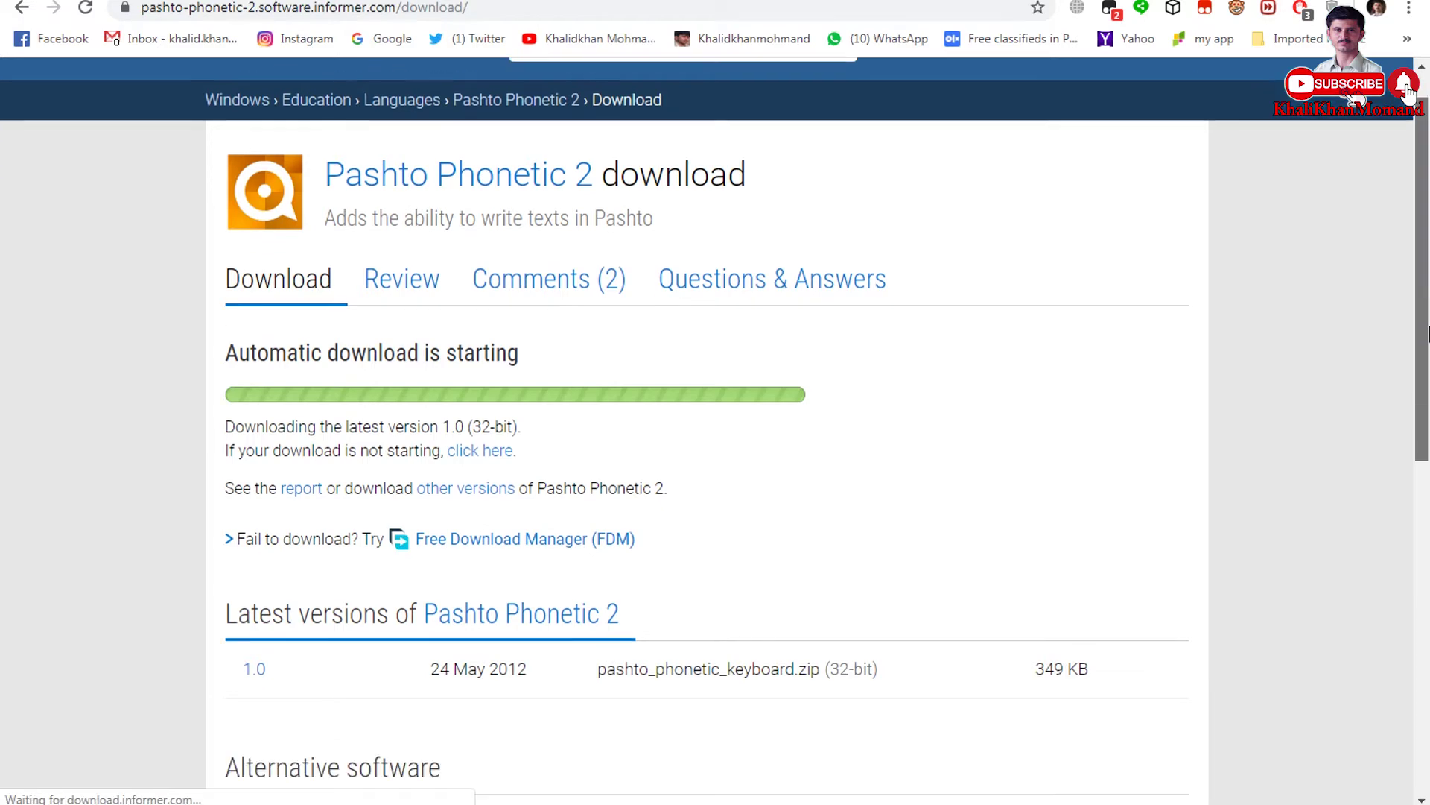
{"action": "scroll", "coordinate": [1427, 333], "scroll_direction": "down", "scroll_amount": 2}
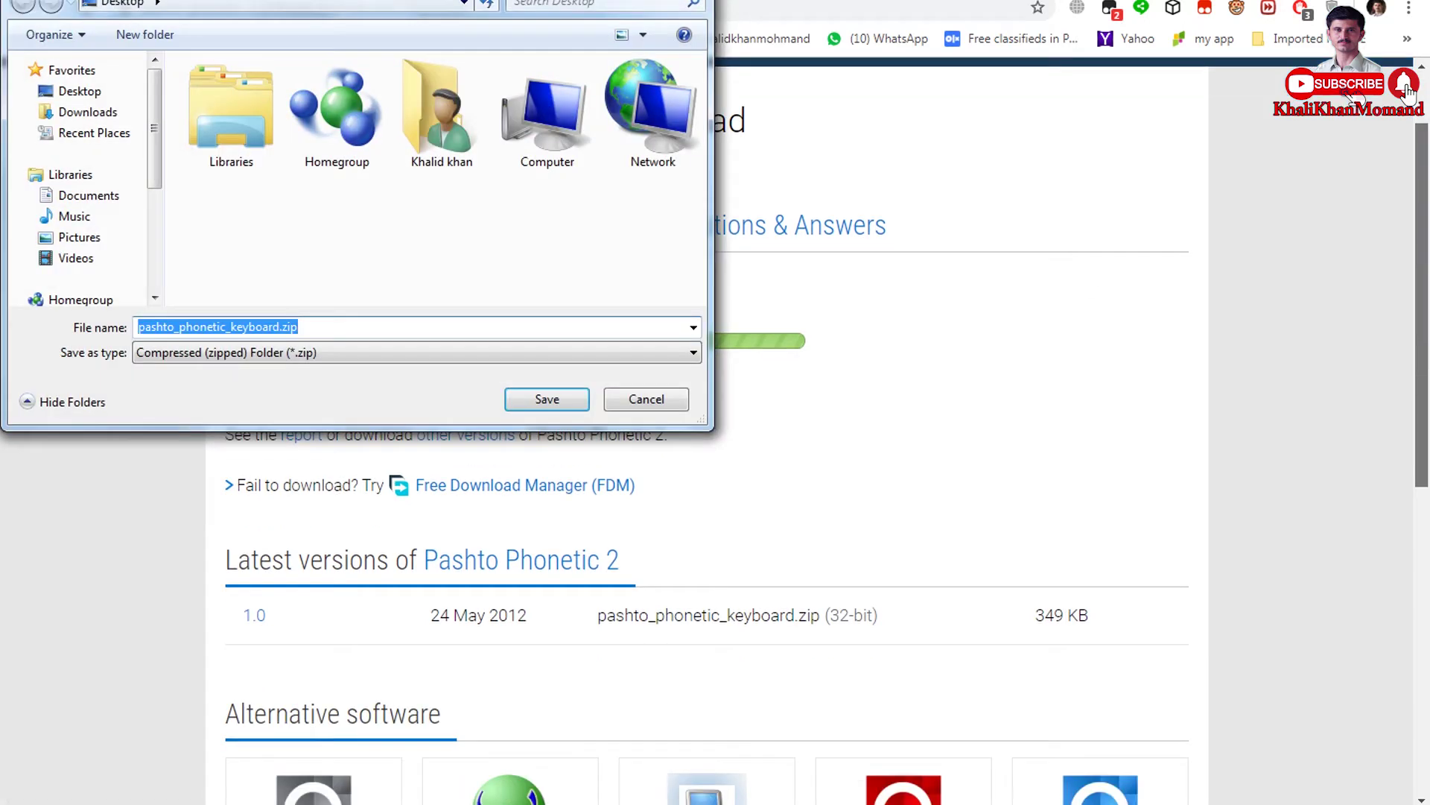
{"action": "left_click", "coordinate": [80, 91]}
{"action": "left_click", "coordinate": [525, 400]}
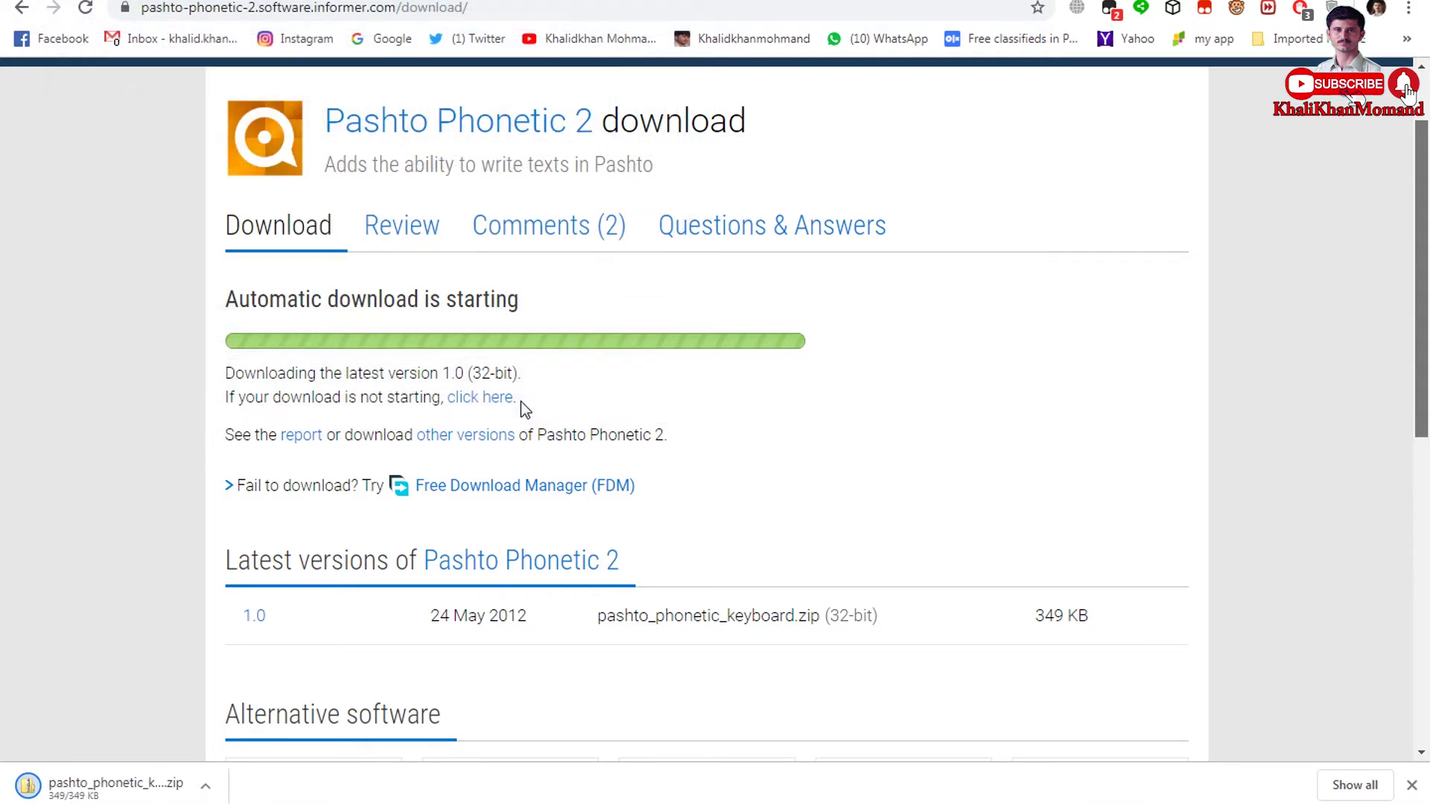
Open the zip's pashto_phonetic_keyboard folder, read Install_Readme.txt, then launch Setup.exe
{"action": "left_click", "coordinate": [88, 784]}
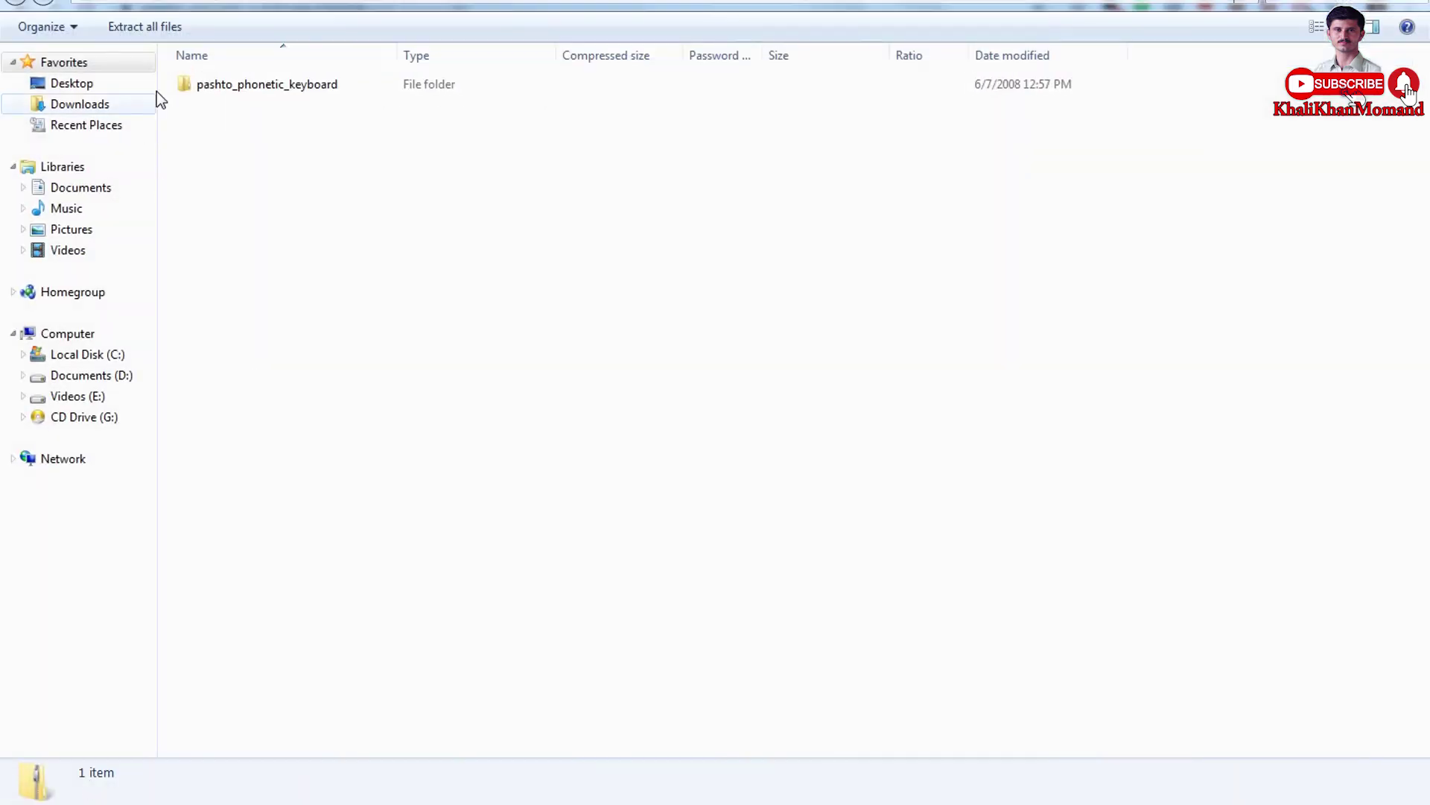
{"action": "double_click", "coordinate": [217, 90]}
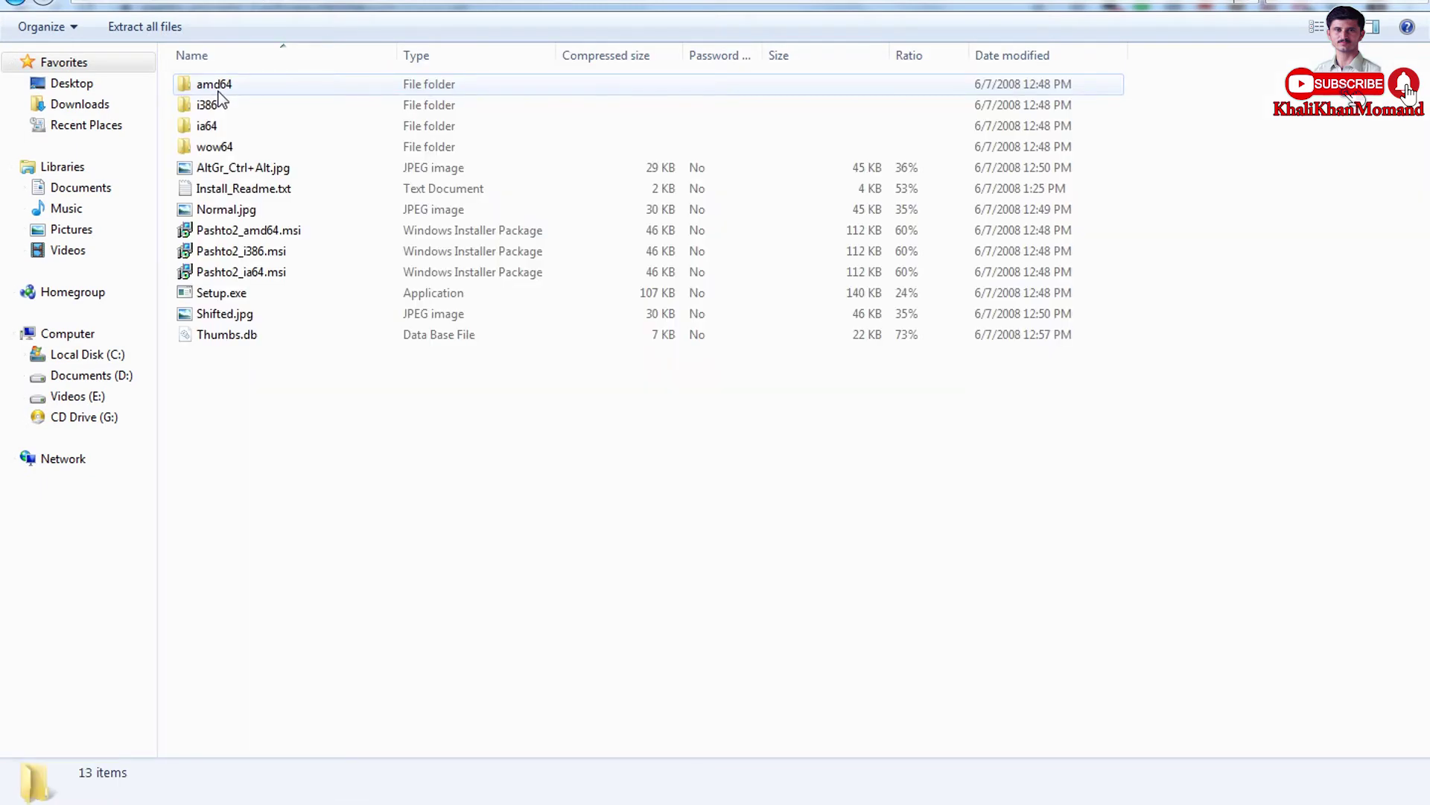
{"action": "double_click", "coordinate": [237, 188]}
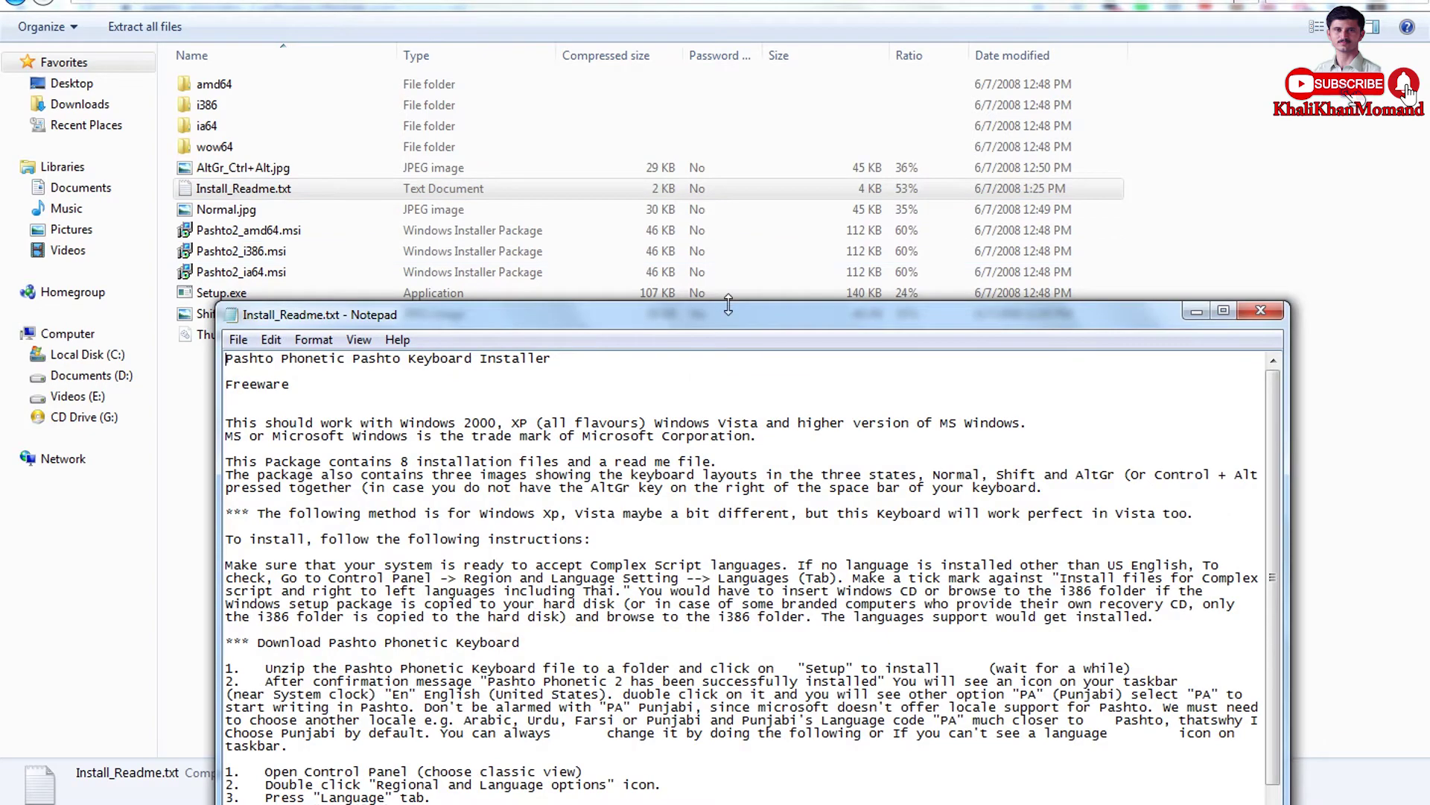
{"action": "left_click_drag", "start_coordinate": [729, 311], "coordinate": [694, 70]}
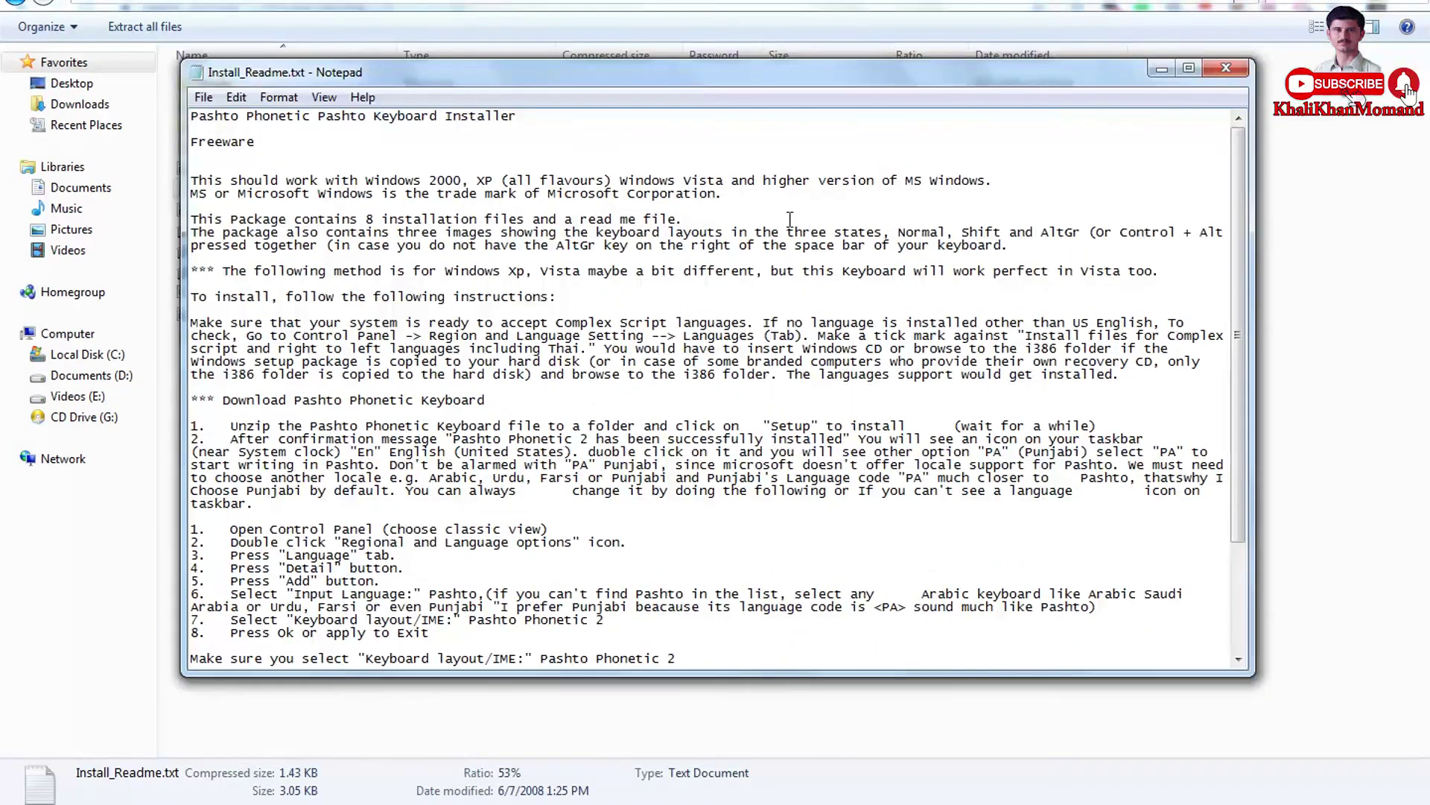
{"action": "left_click", "coordinate": [1228, 68]}
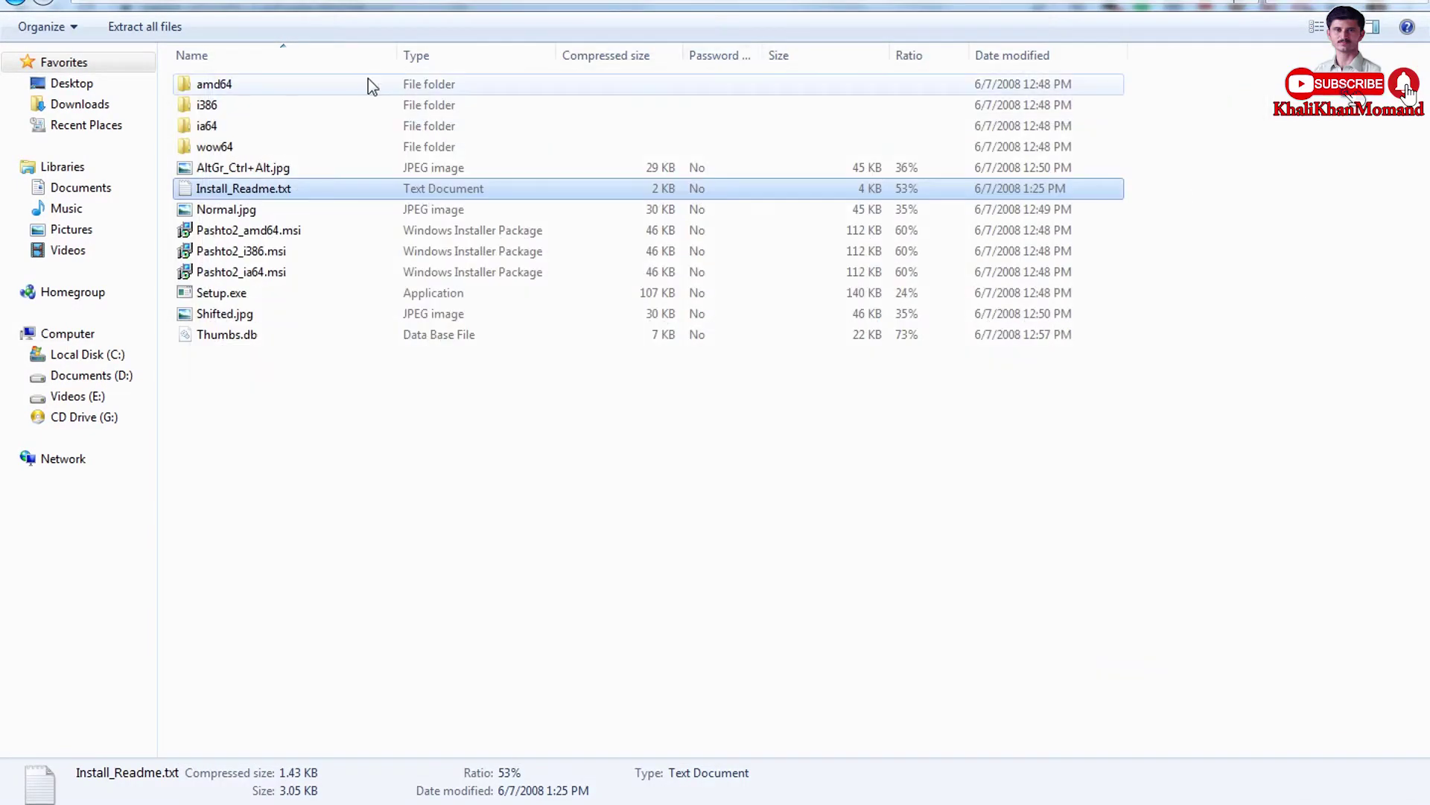
{"action": "right_click", "coordinate": [217, 296]}
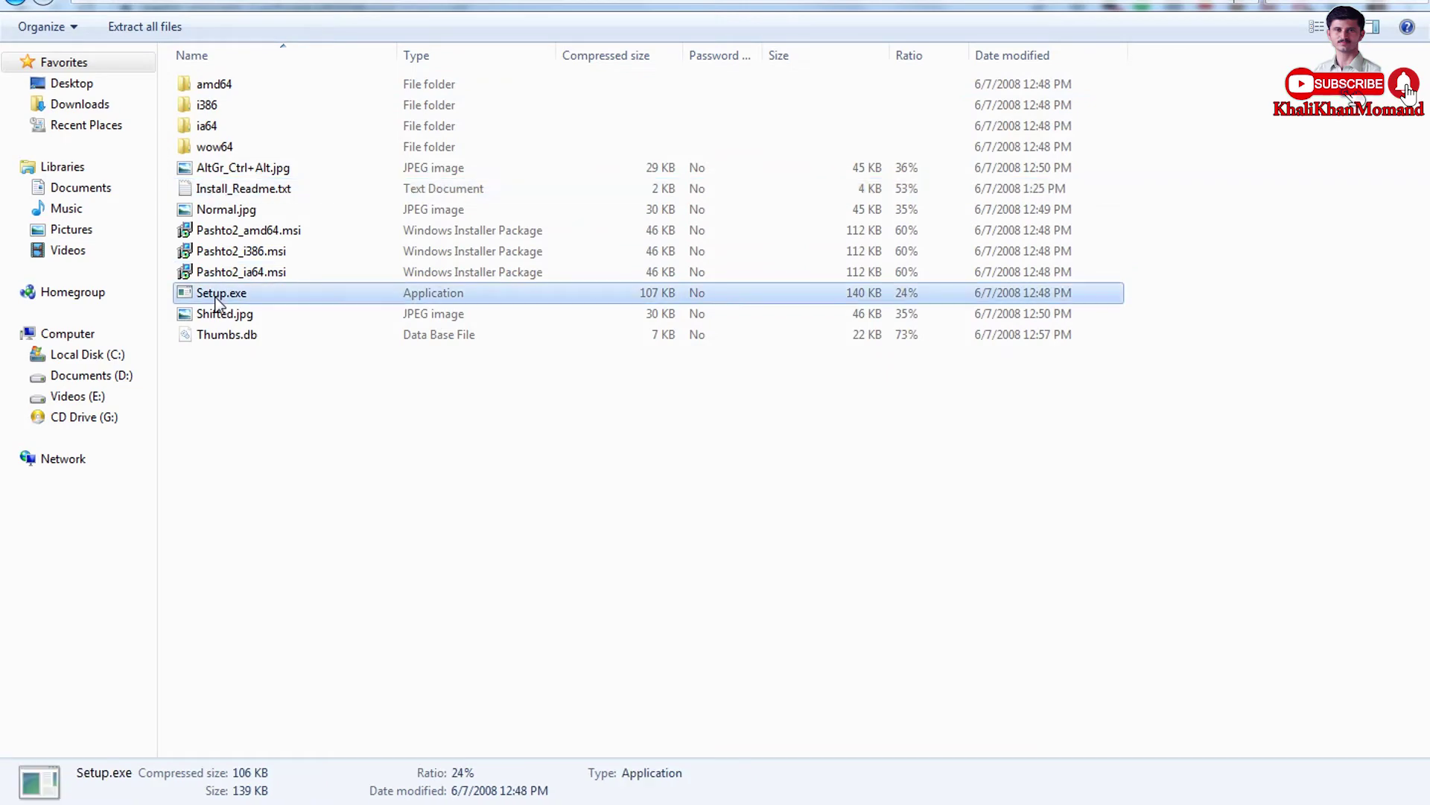
{"action": "left_click", "coordinate": [253, 310]}
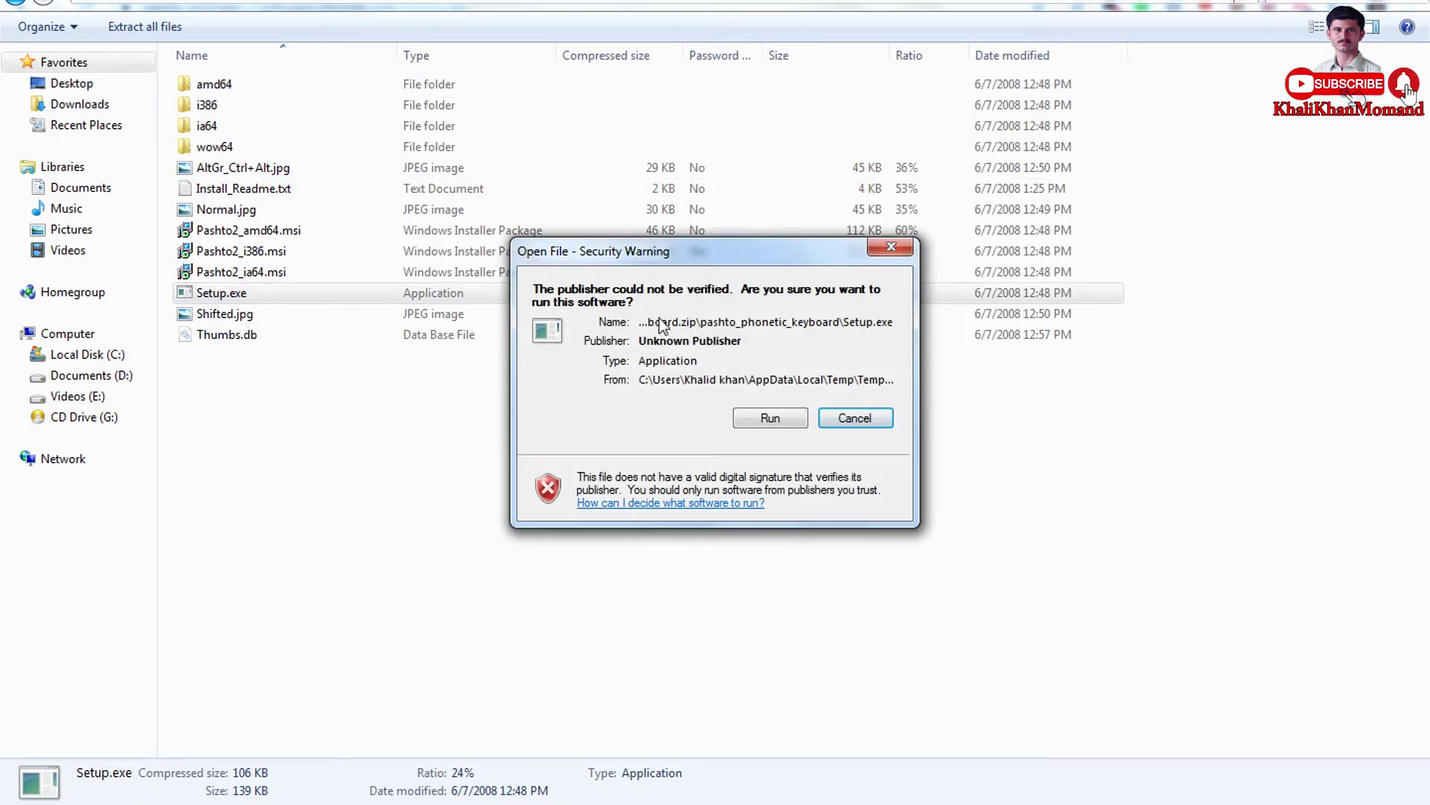
Run the Pashto Phonetic 2 setup past the security warning and close it when installation completes
{"action": "left_click", "coordinate": [771, 418]}
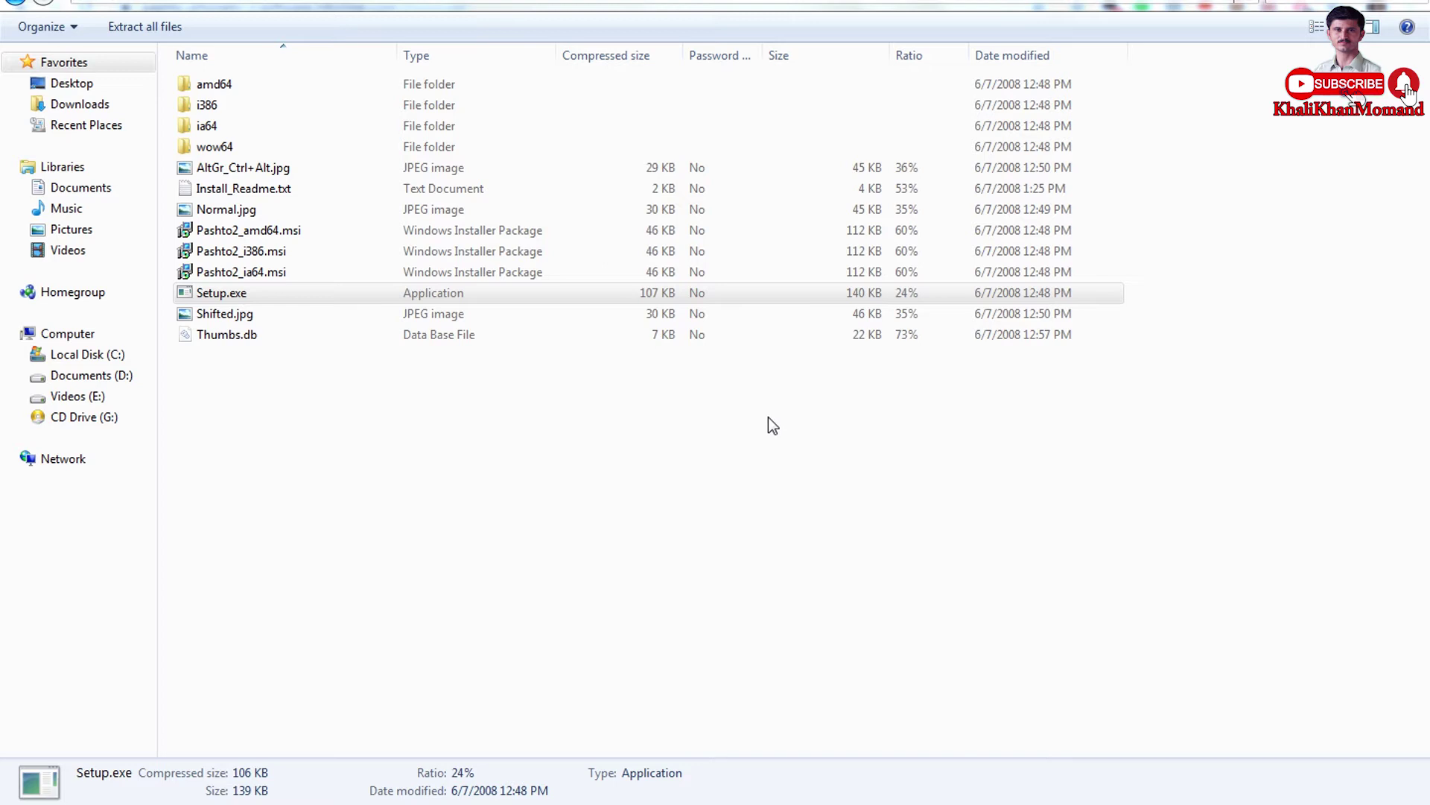
{"action": "right_click", "coordinate": [768, 417]}
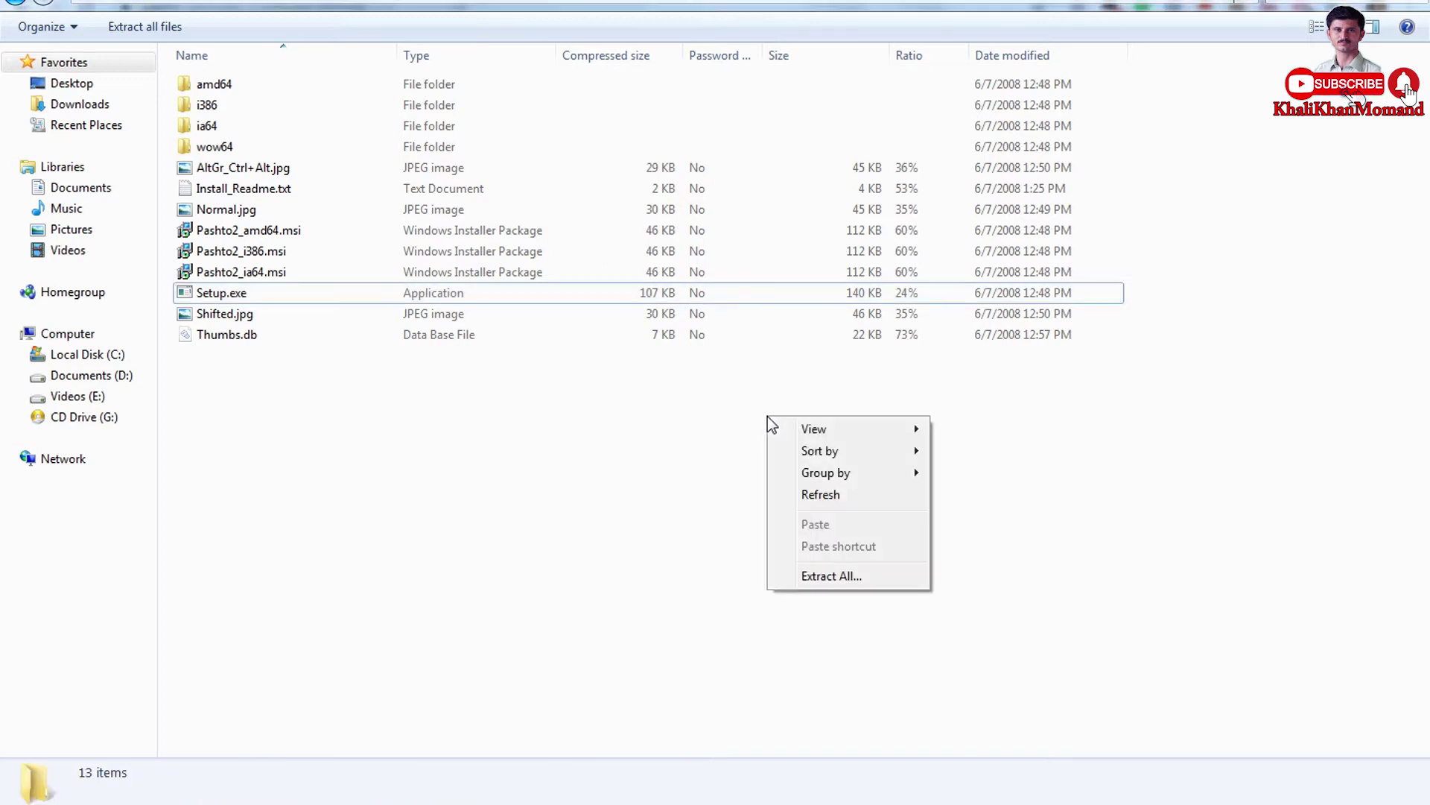
{"action": "left_click", "coordinate": [820, 495]}
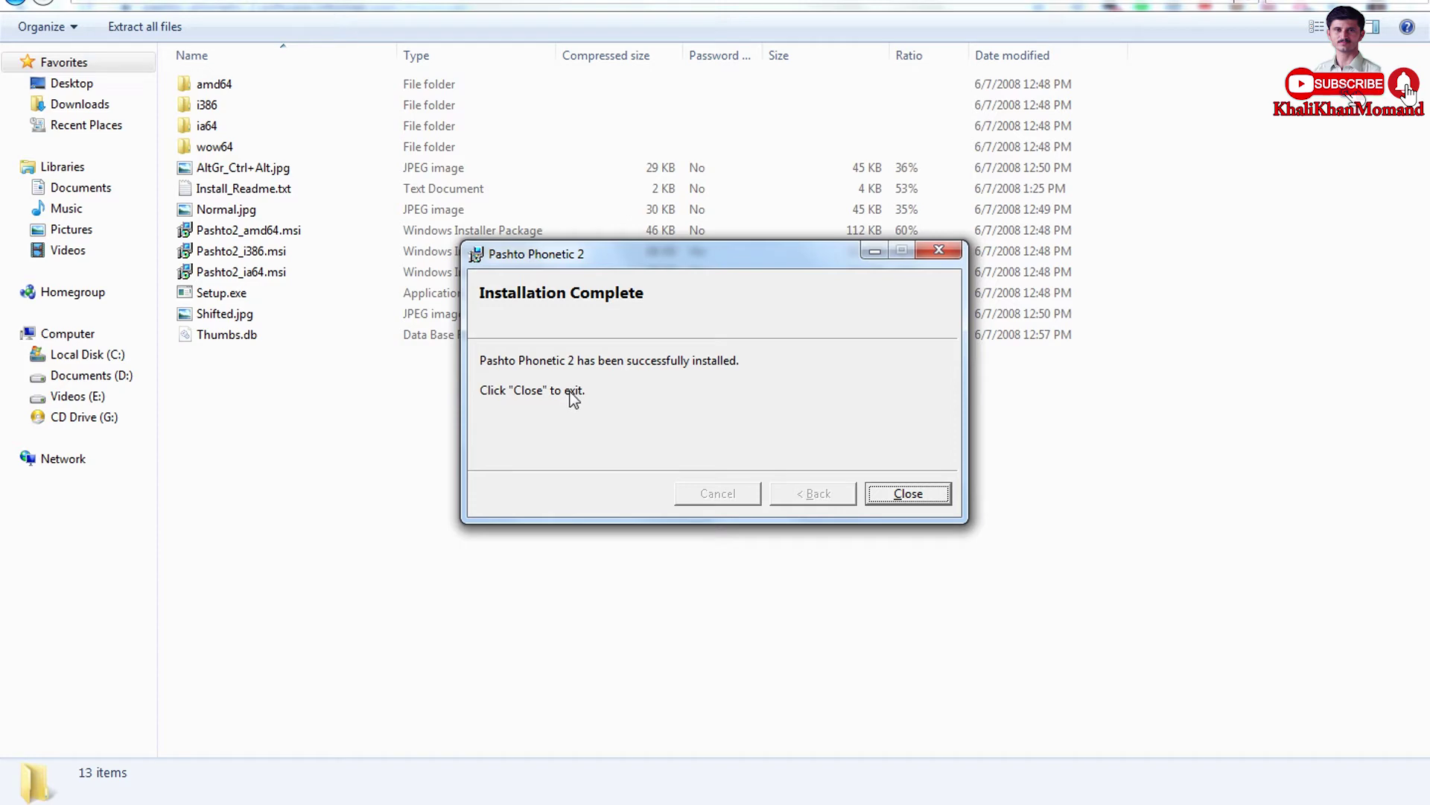
{"action": "left_click", "coordinate": [906, 493]}
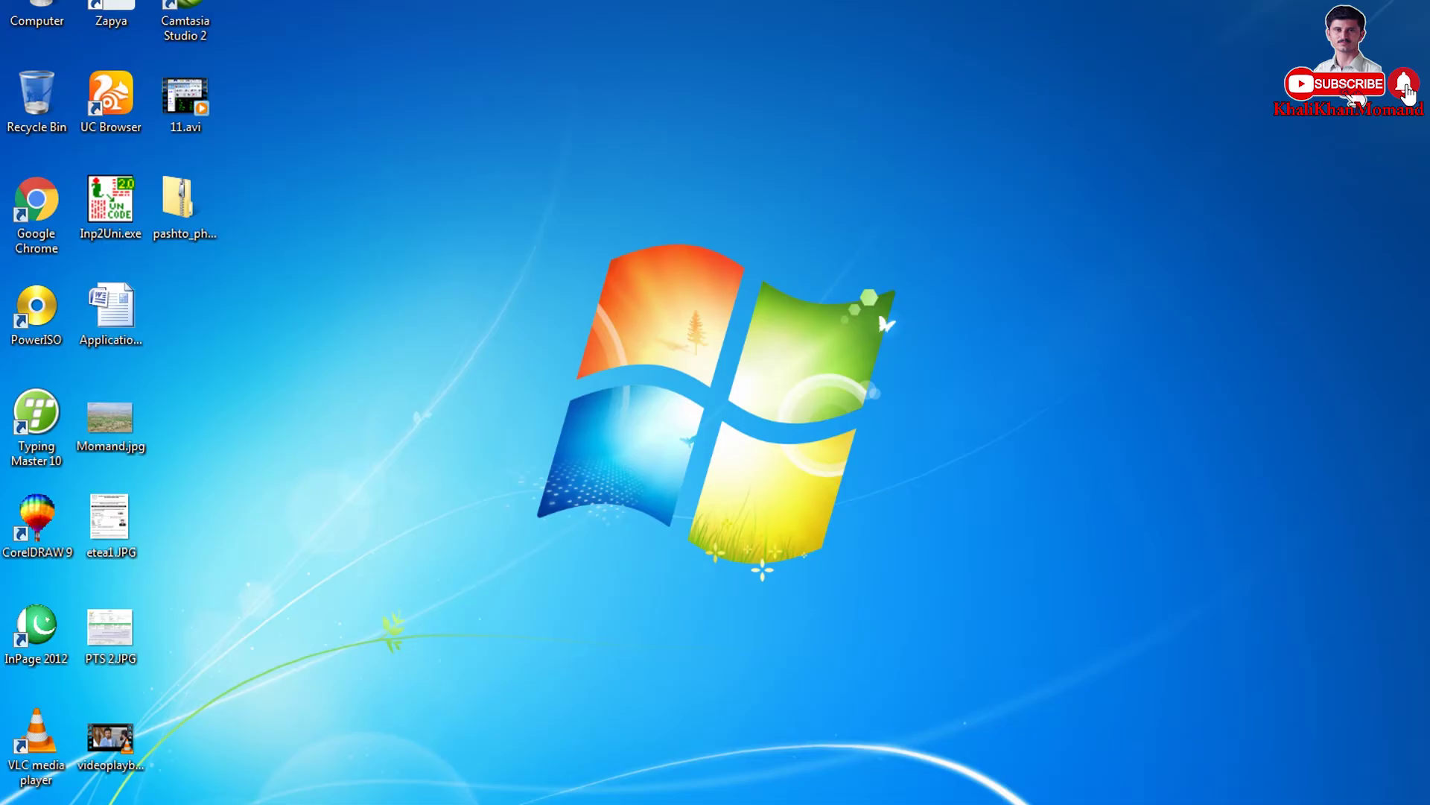
Launch Control Panel with the 'control' command and jump to items starting with R
{"action": "key", "text": "super+r"}
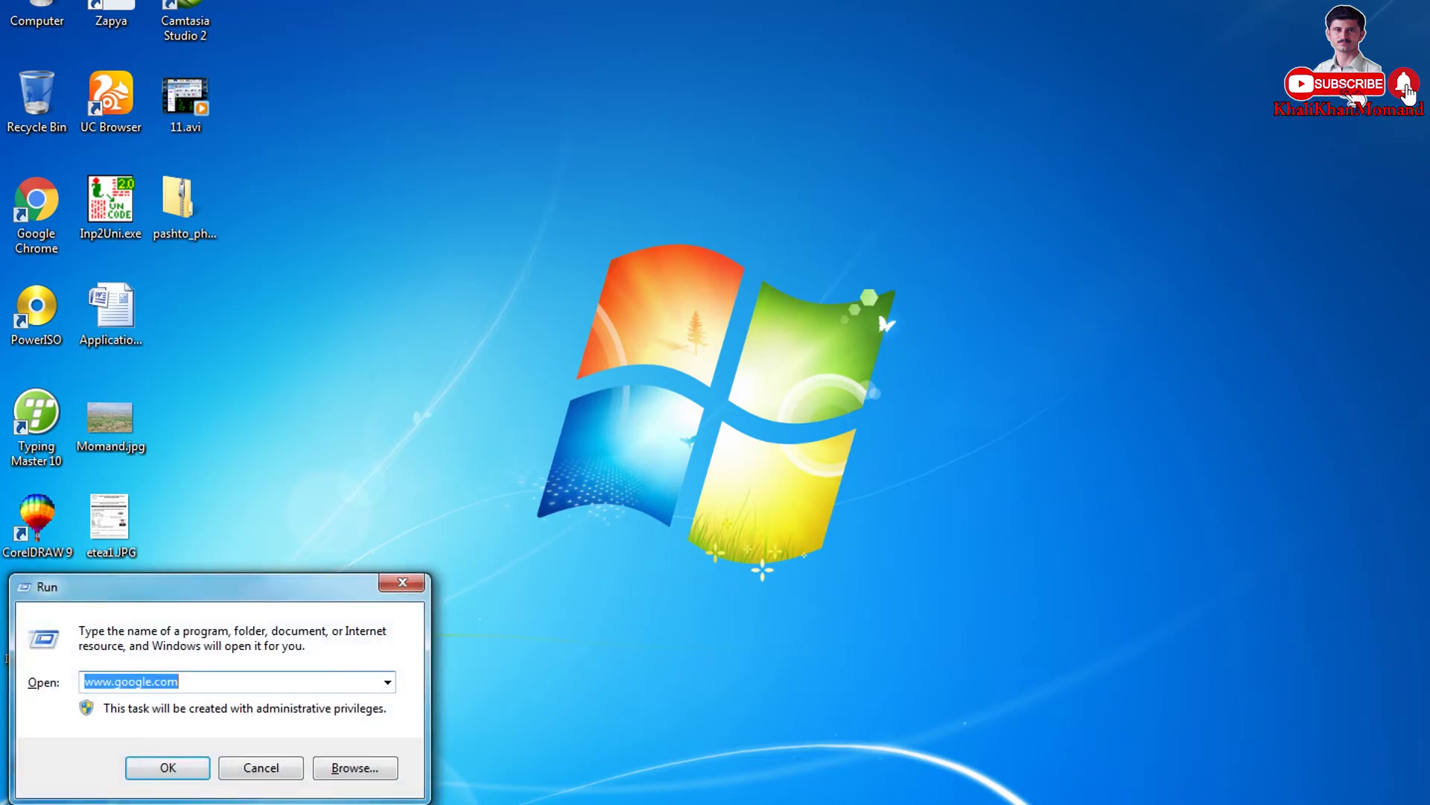
{"action": "type", "text": "cont"}
{"action": "key", "text": "Down"}
{"action": "key", "text": "Return"}
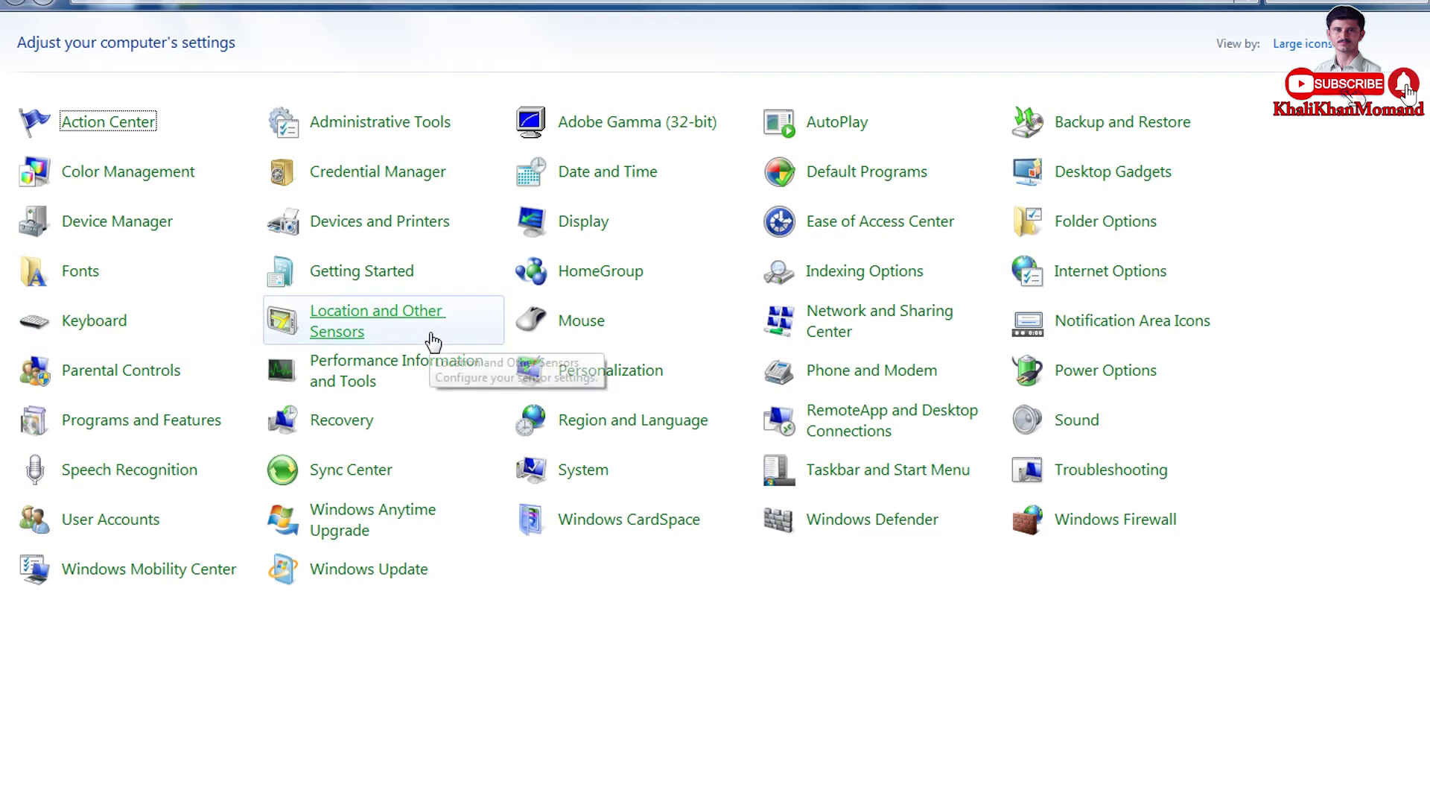
{"action": "key", "text": "r"}
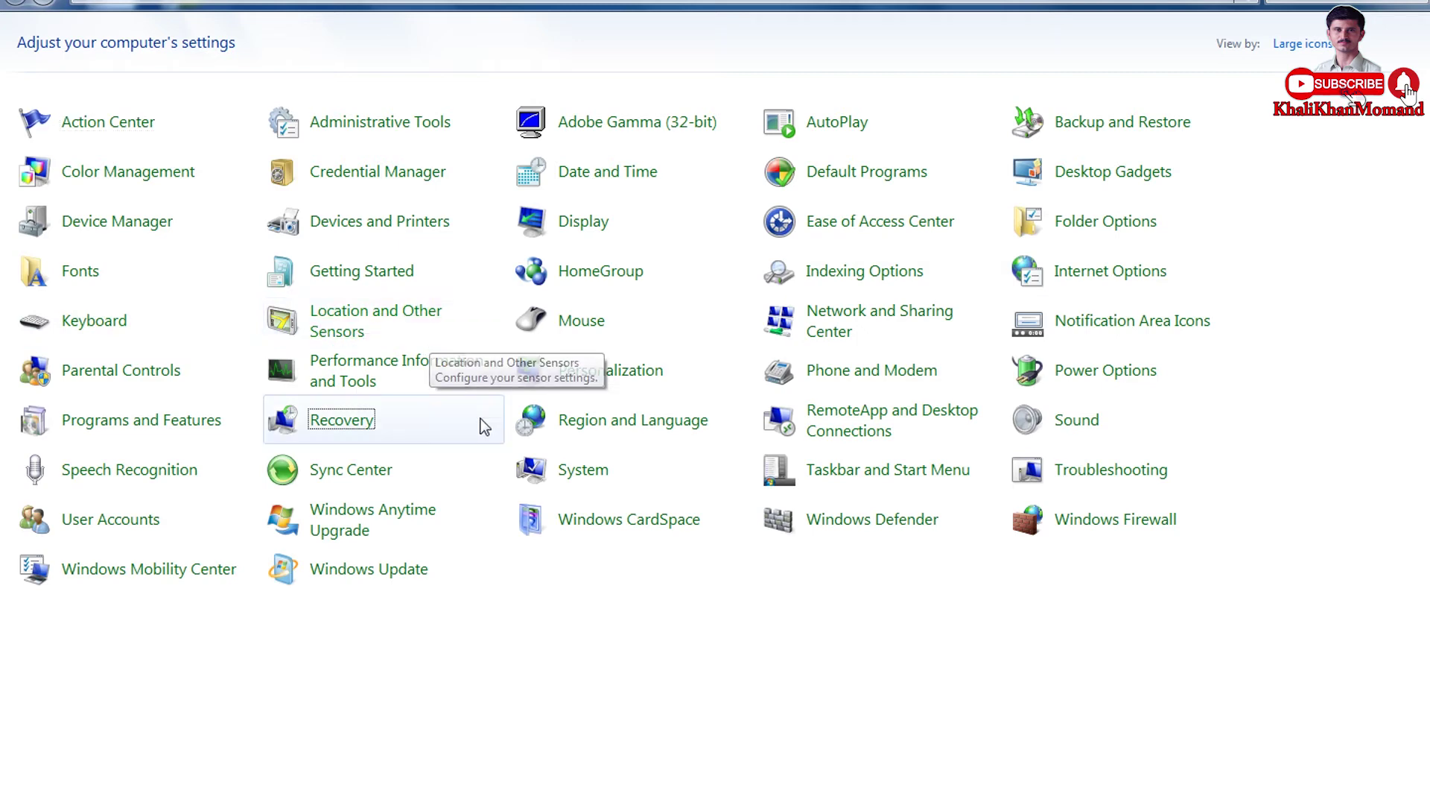
Open the installed keyboards list under Region and Language > Keyboards and Languages
{"action": "left_click", "coordinate": [592, 432]}
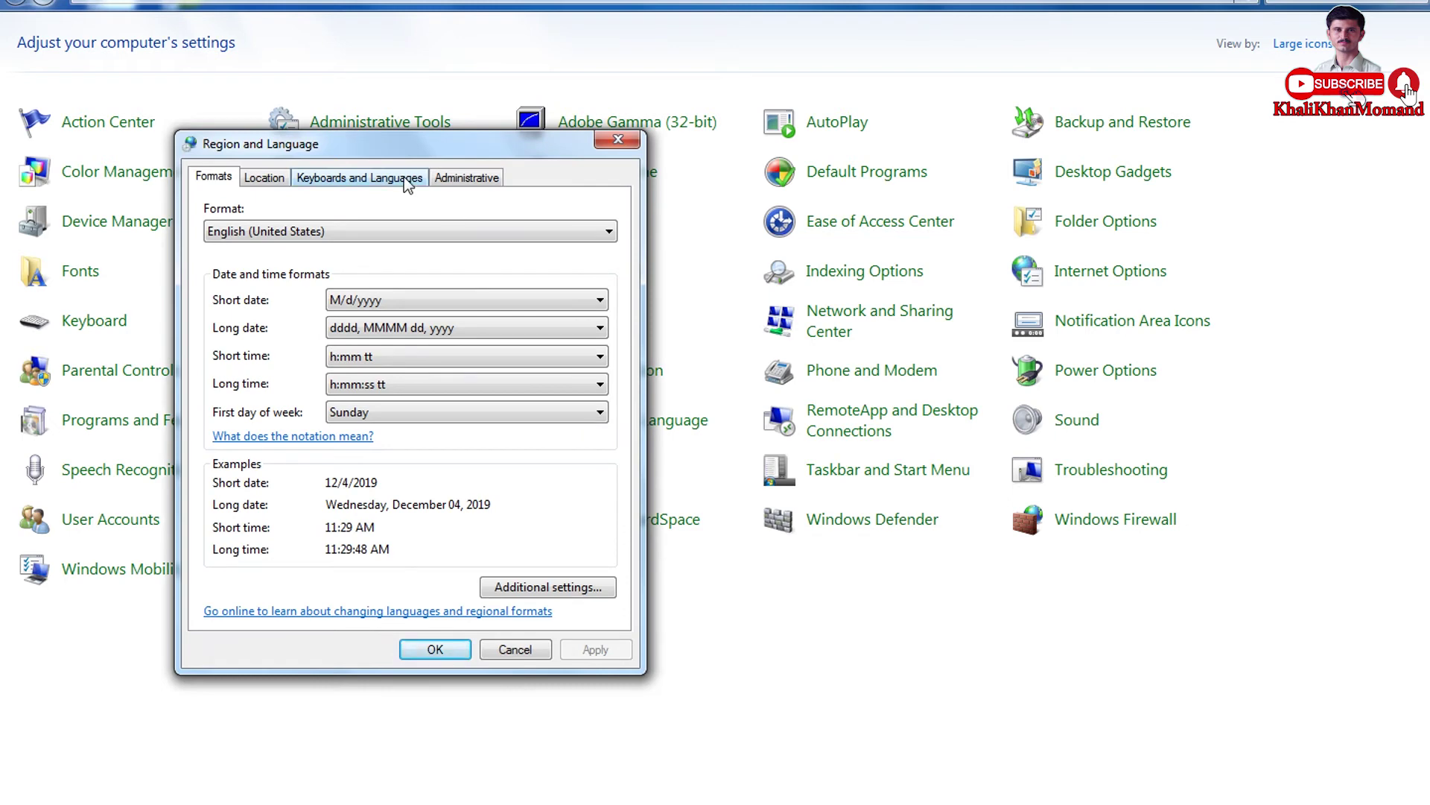
{"action": "left_click", "coordinate": [405, 178]}
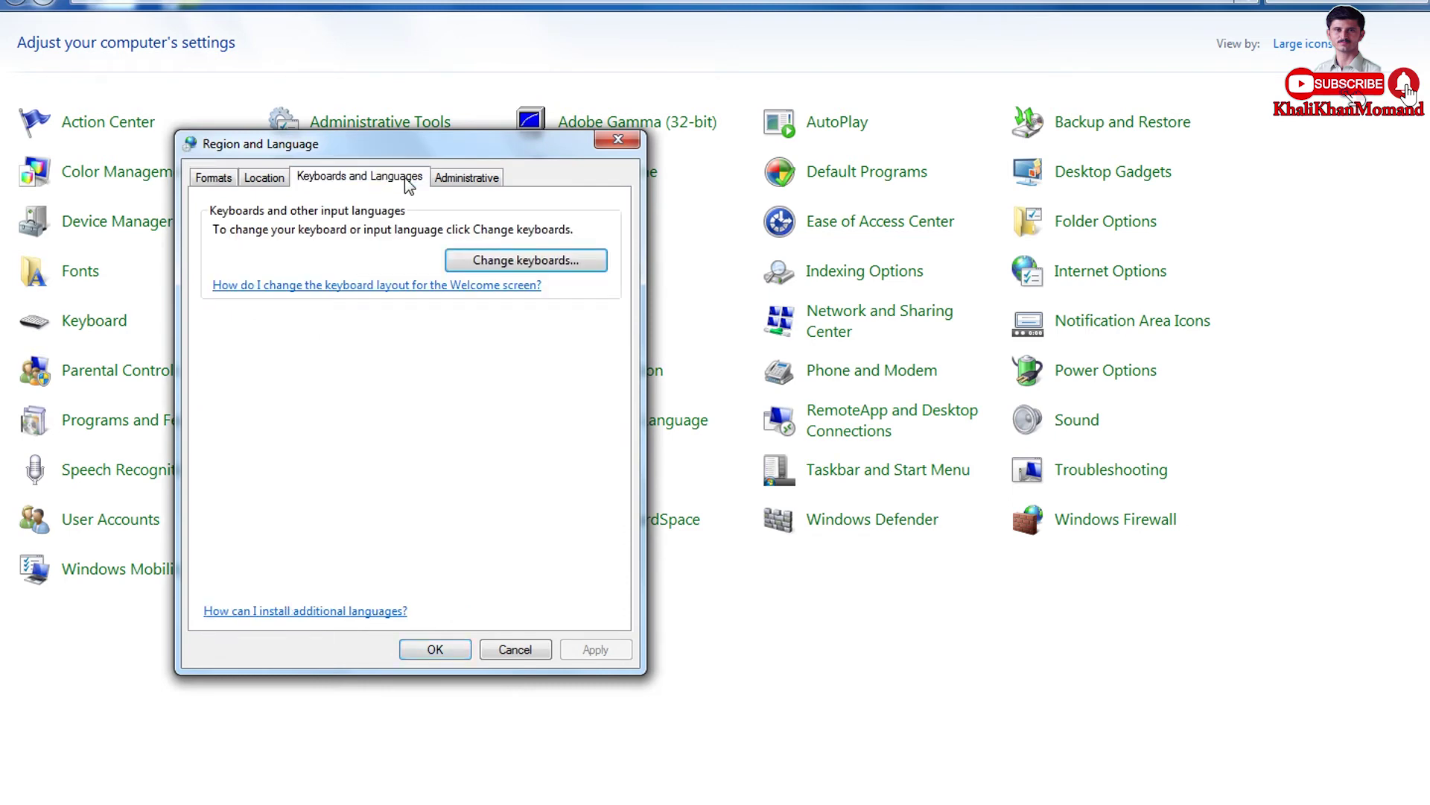
{"action": "left_click", "coordinate": [489, 262]}
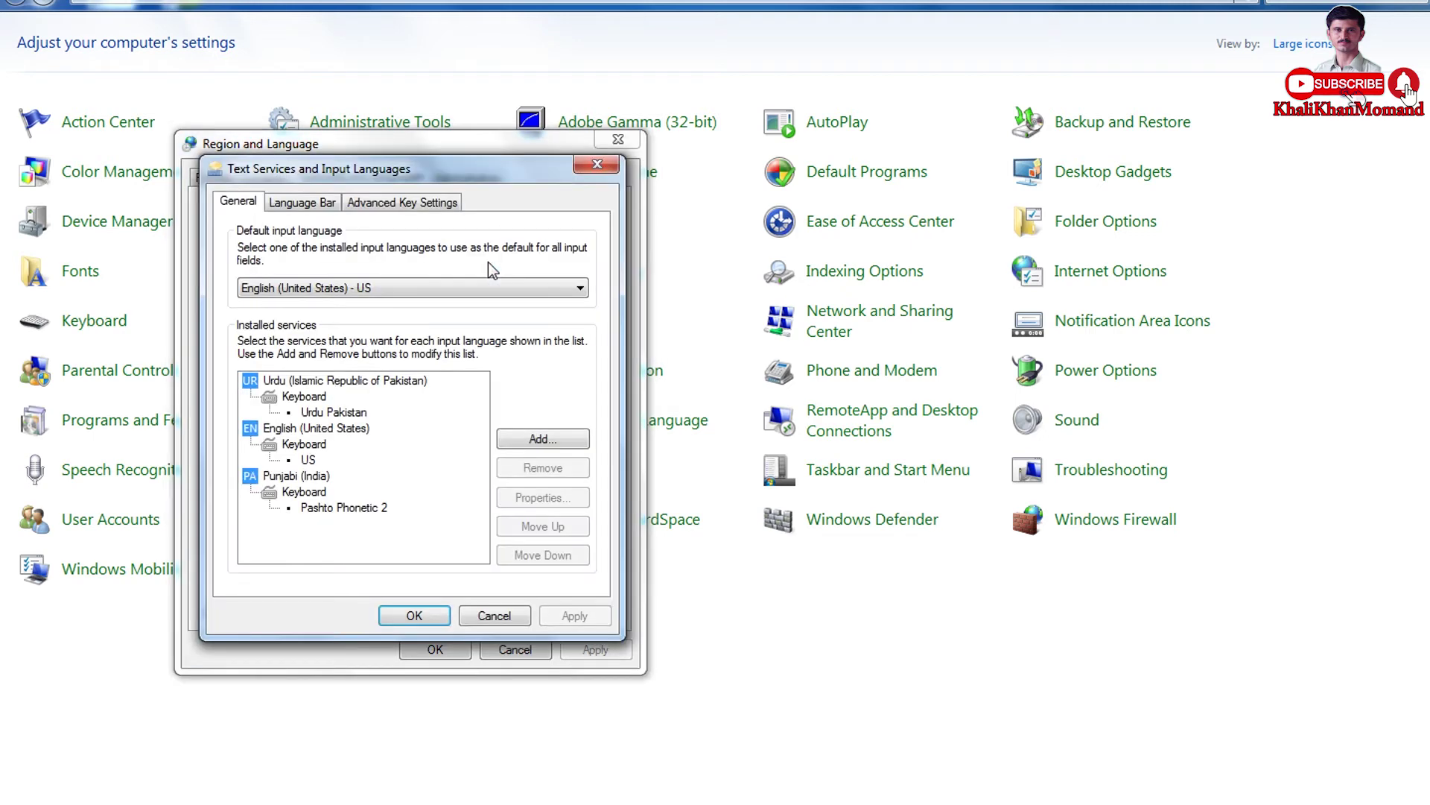
Remove the Pashto Phonetic 2 and Urdu (Pakistan) keyboards, leaving only English (United States)
{"action": "left_click", "coordinate": [334, 509]}
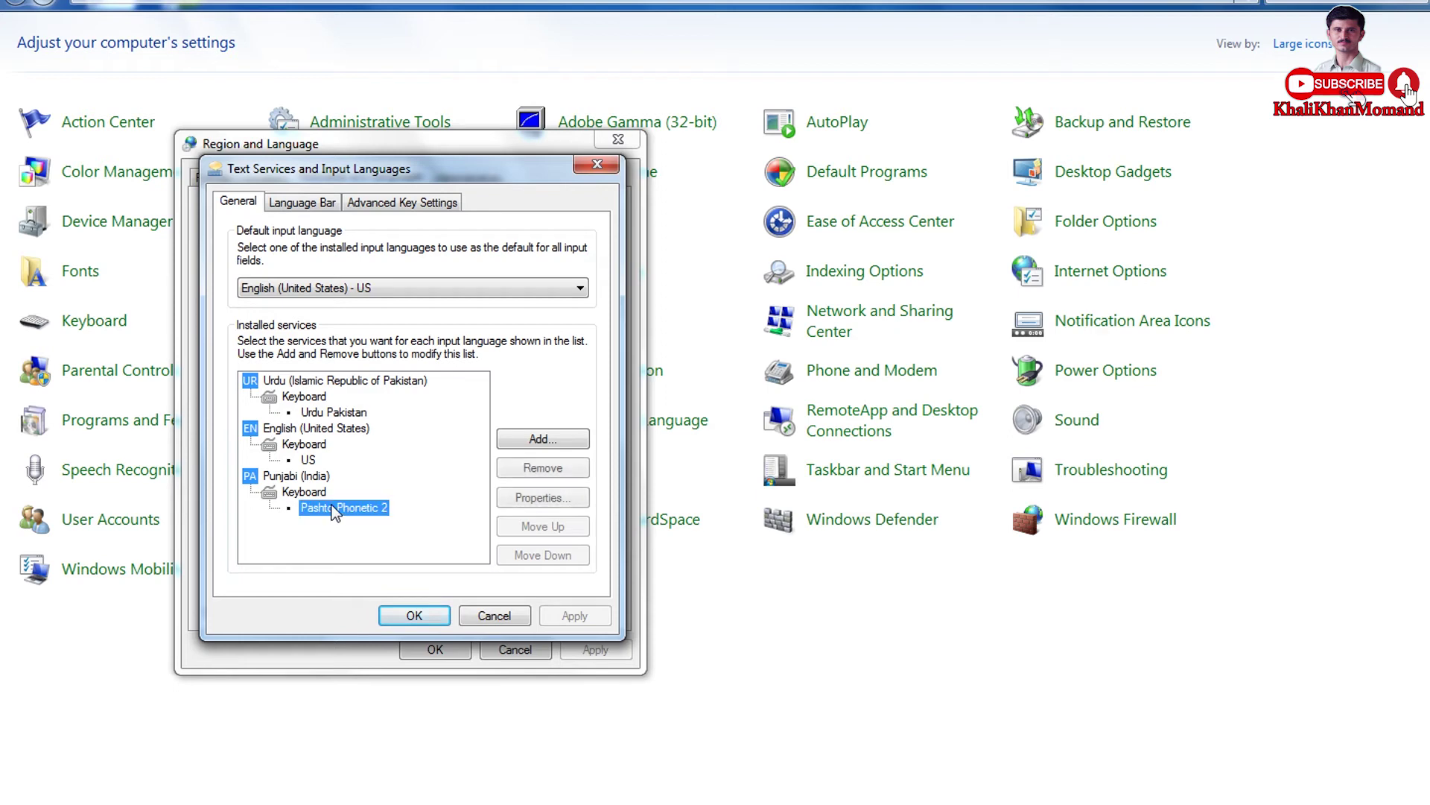
{"action": "left_click", "coordinate": [508, 468]}
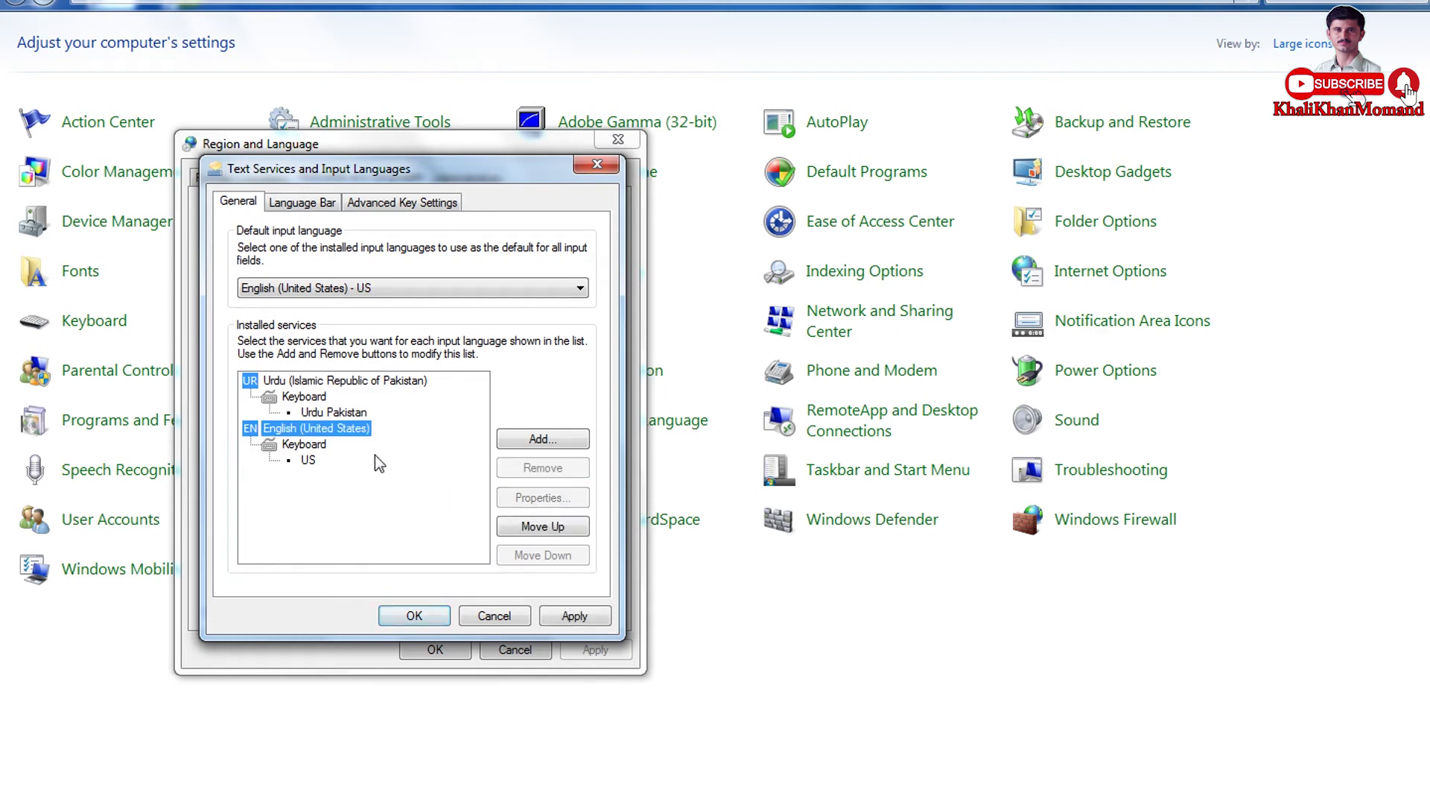
{"action": "left_click", "coordinate": [362, 415]}
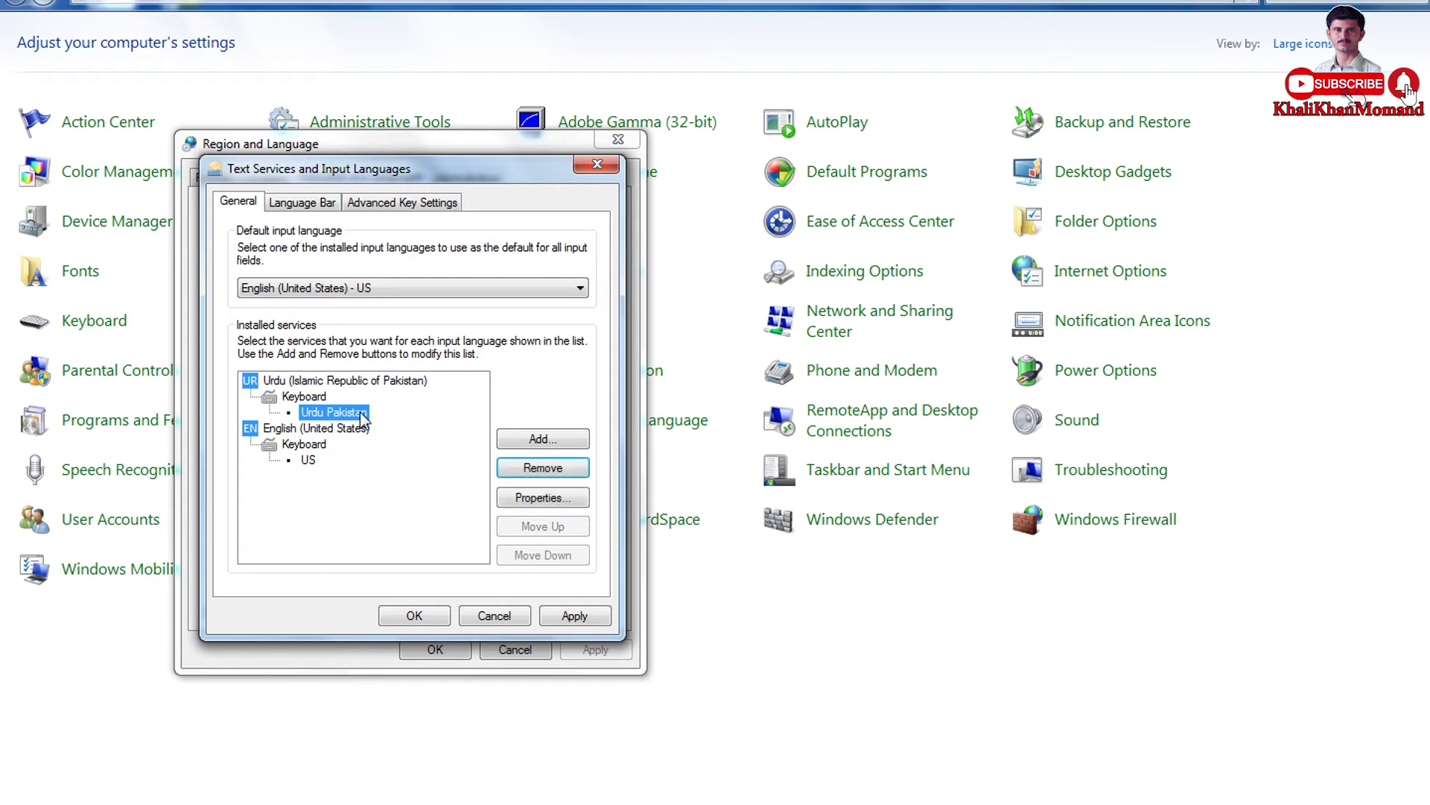
{"action": "left_click", "coordinate": [503, 470]}
{"action": "left_click", "coordinate": [520, 441]}
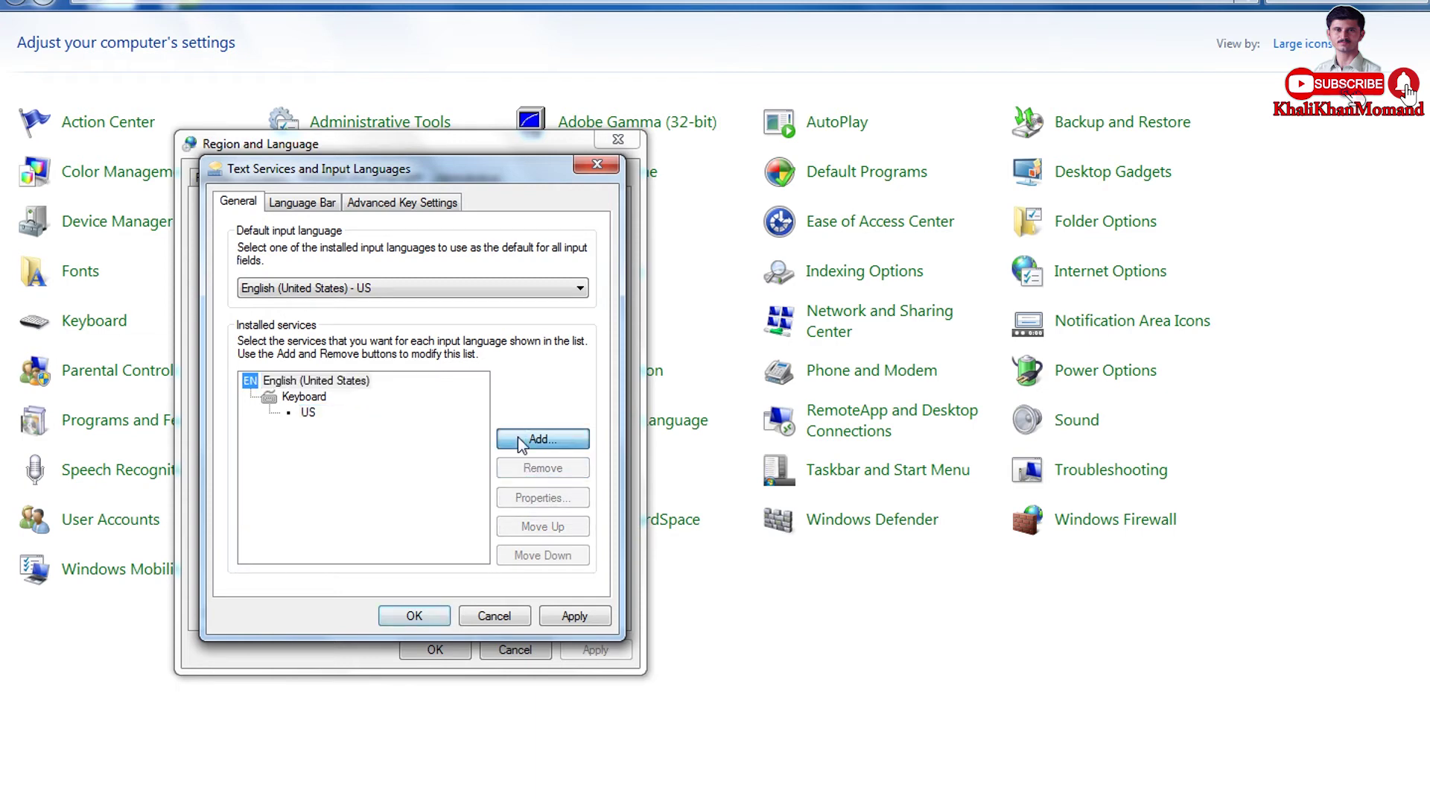
Tick the Pashto Phonetic 2 keyboard under Pashto (Afghanistan) in Add Input Language
{"action": "key", "text": "p"}
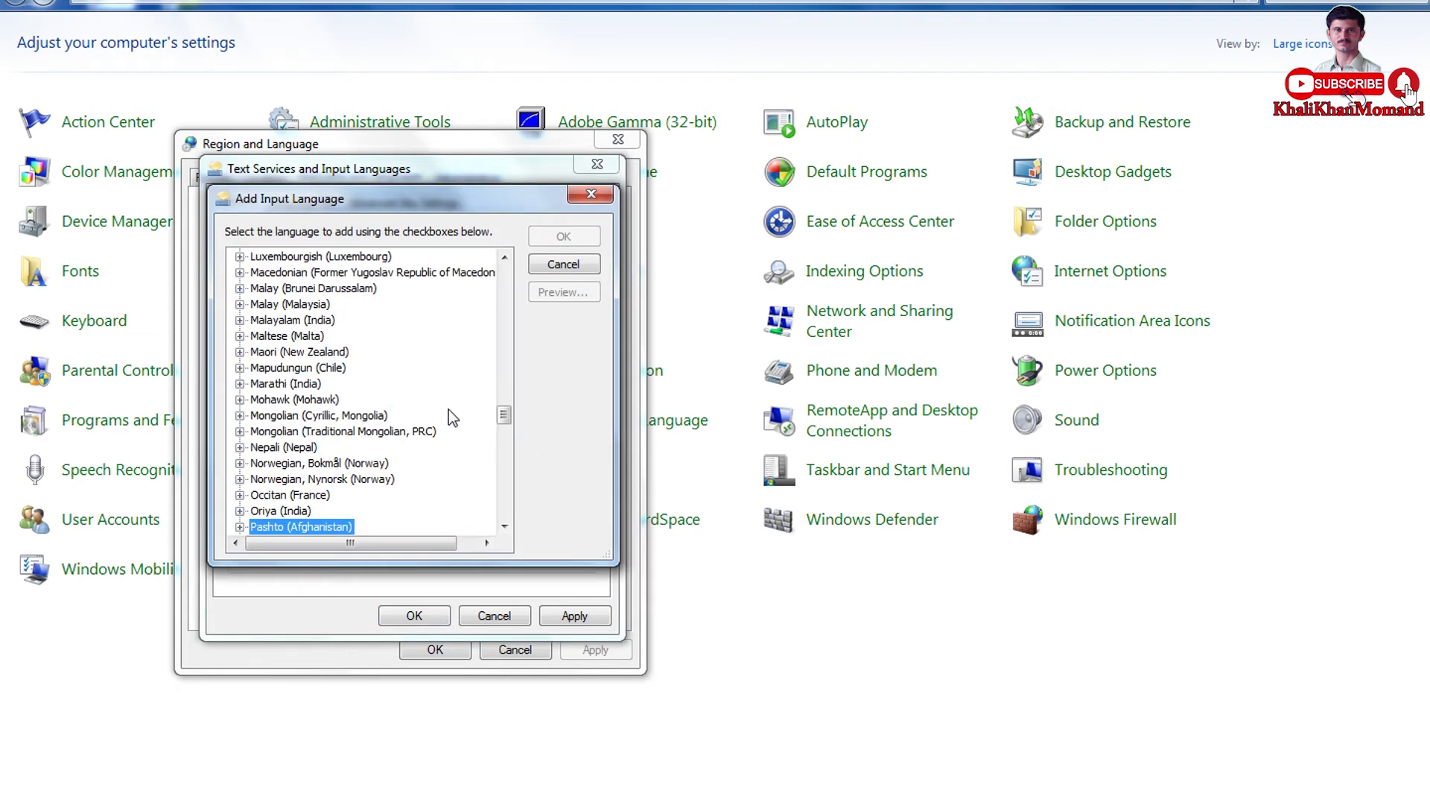
{"action": "left_click", "coordinate": [240, 527]}
{"action": "left_click", "coordinate": [259, 528]}
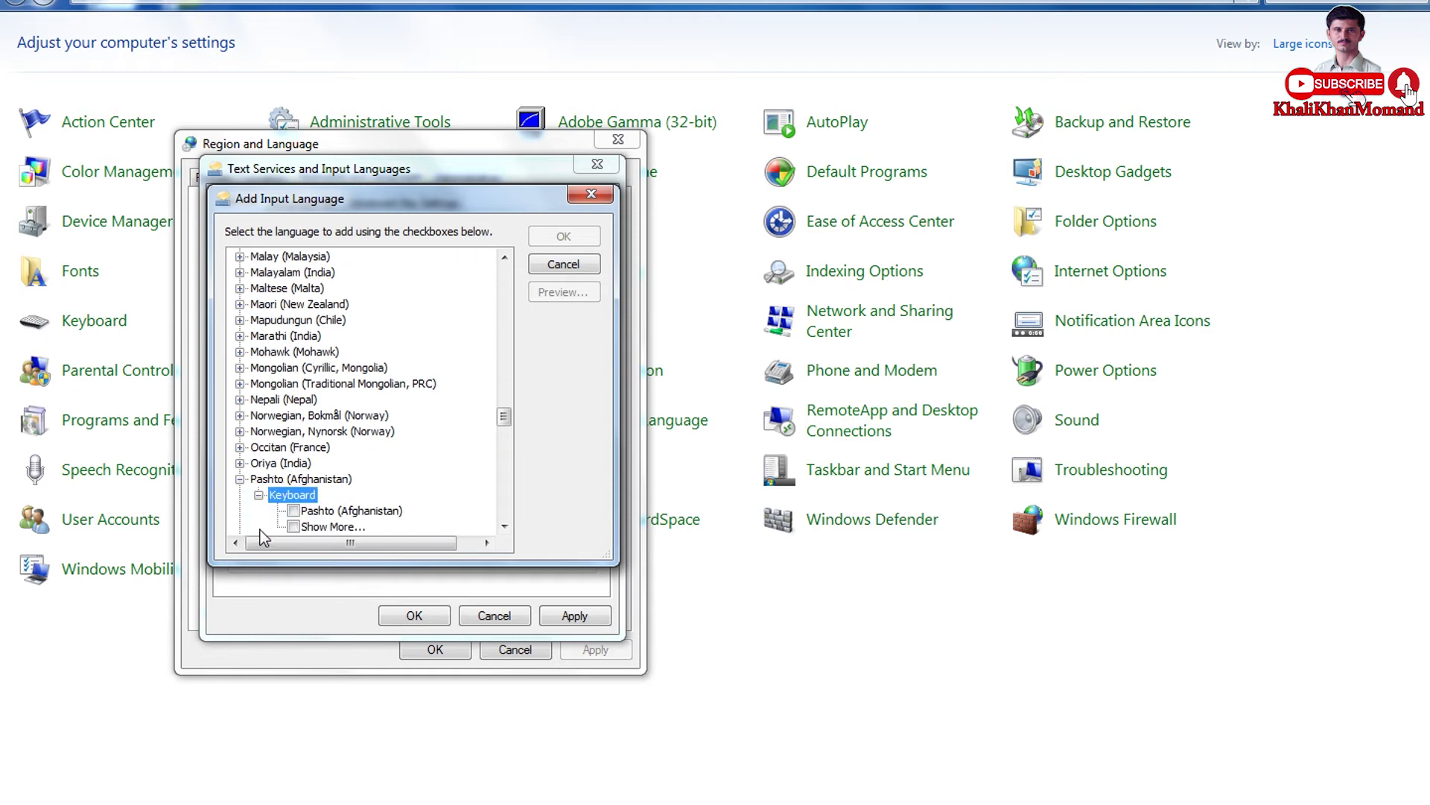
{"action": "left_click", "coordinate": [302, 526]}
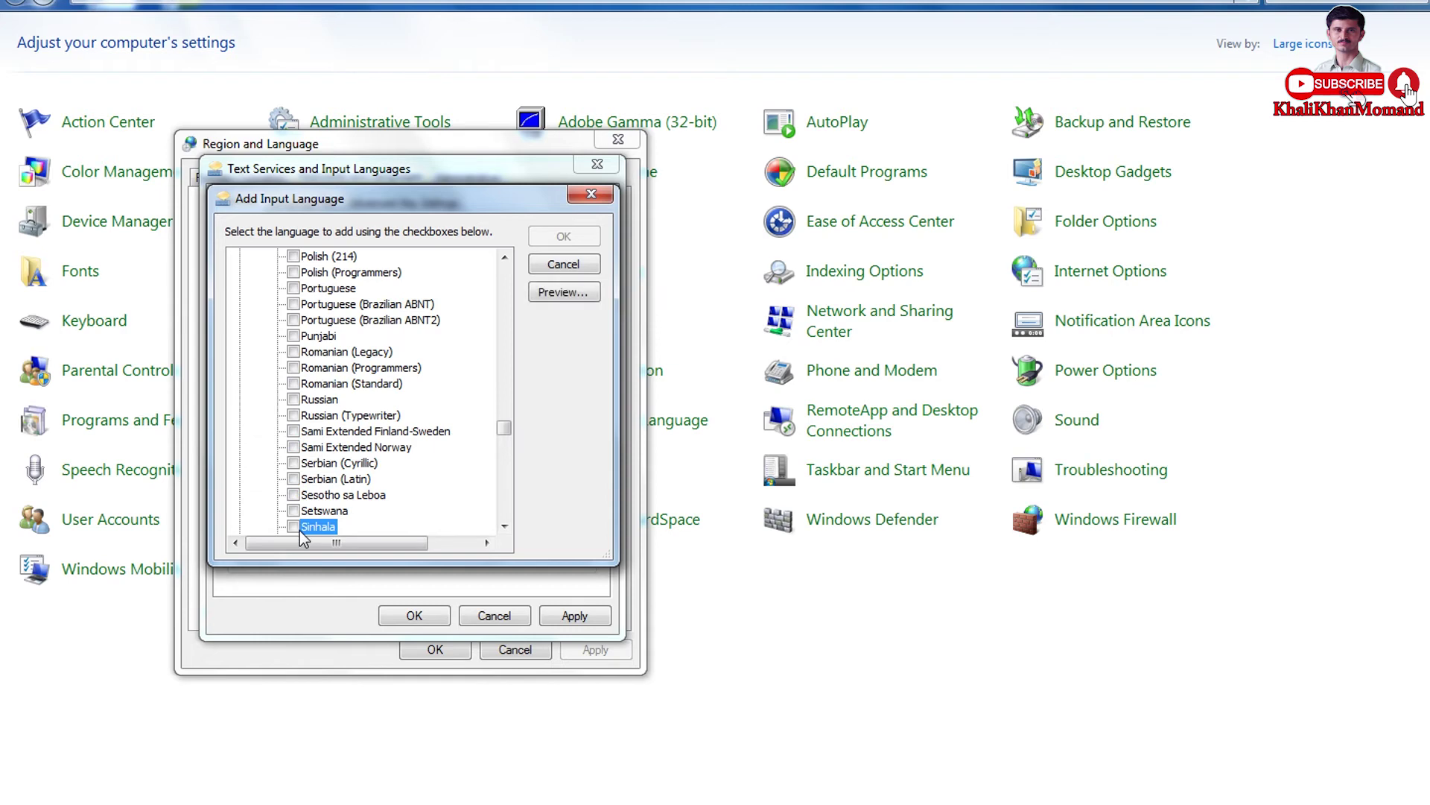
{"action": "key", "text": "Down"}
{"action": "key", "text": "Down"}
{"action": "key", "text": "Down"}
{"action": "key", "text": "Down"}
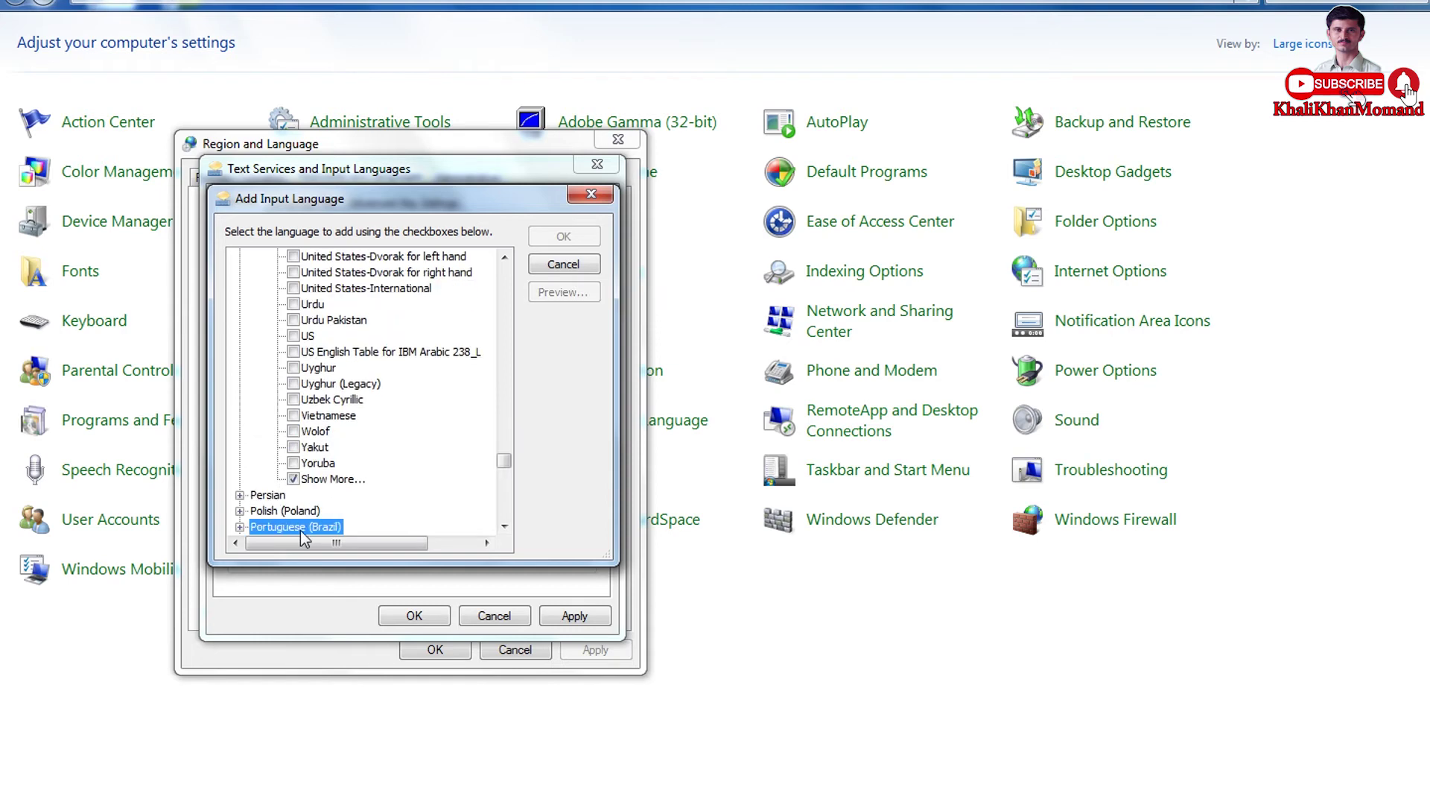
{"action": "key", "text": "p"}
{"action": "key", "text": "a"}
{"action": "key", "text": "p"}
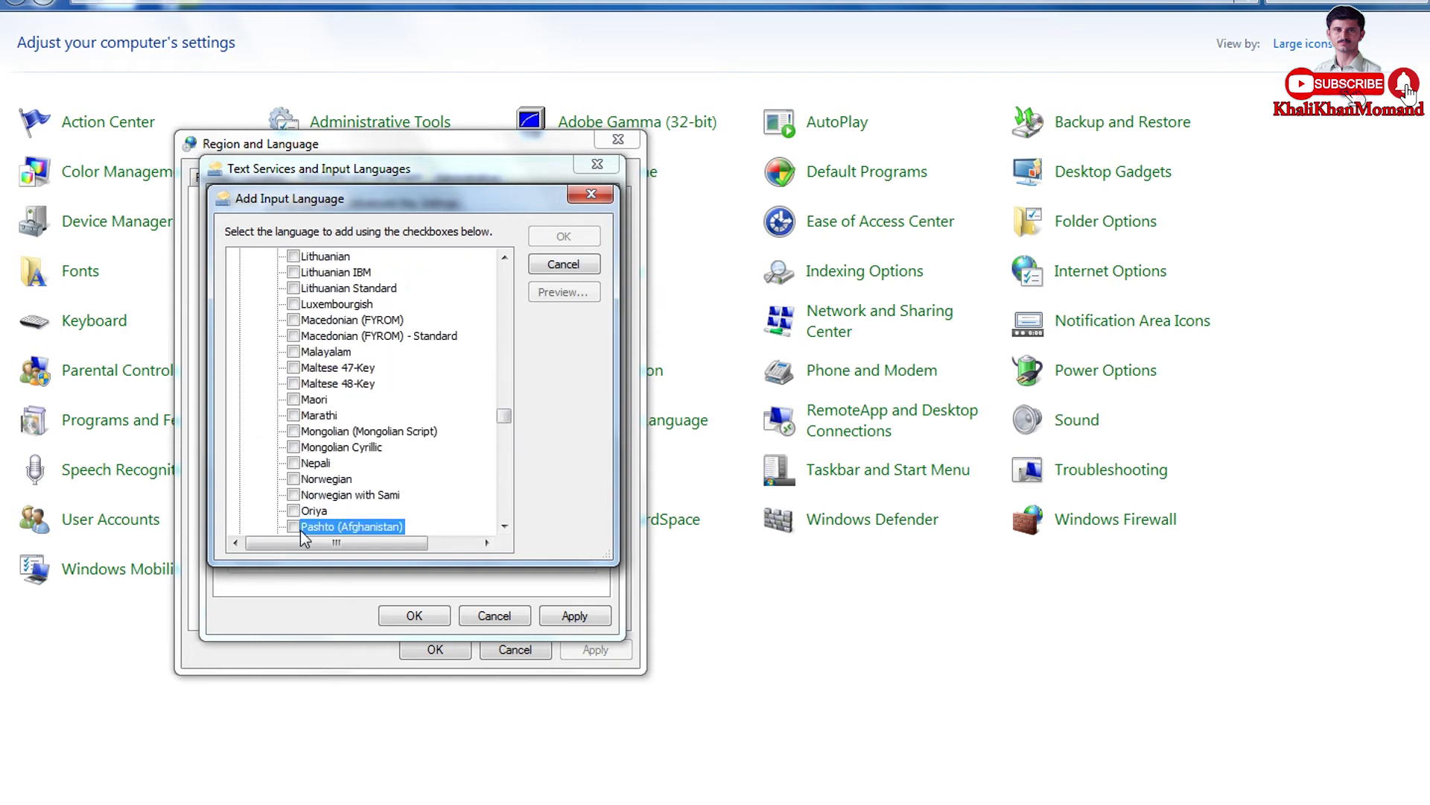
{"action": "key", "text": "Down"}
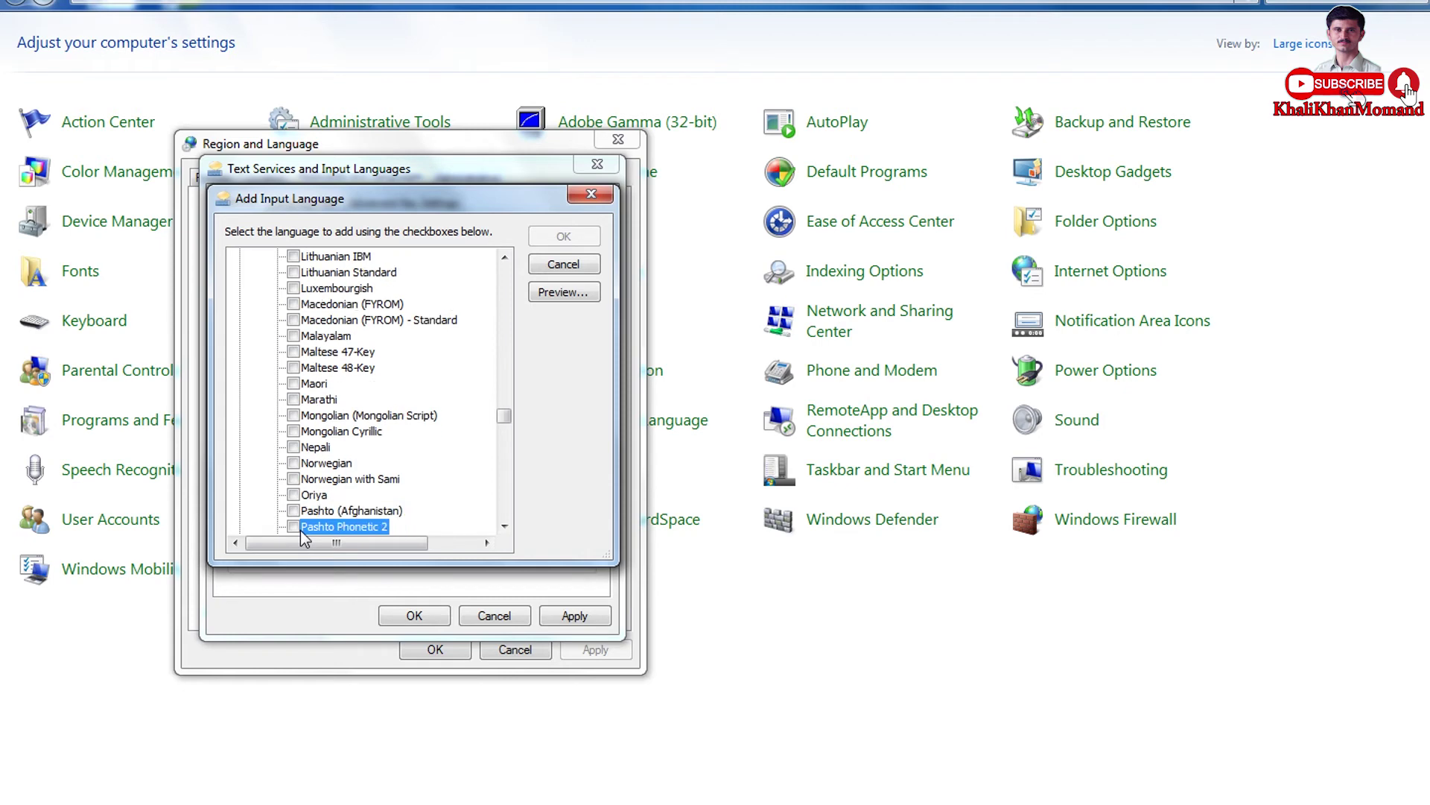
{"action": "left_click", "coordinate": [294, 527]}
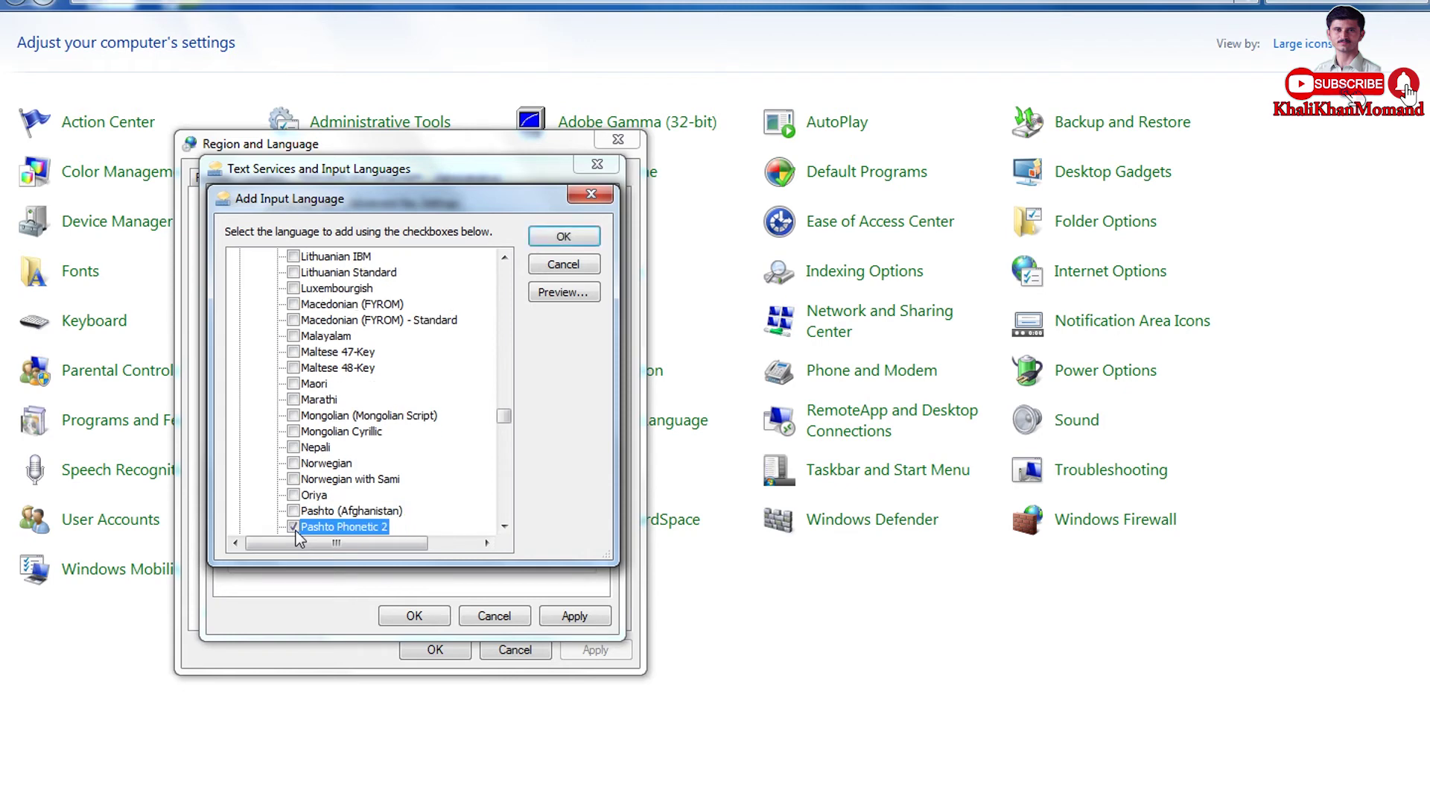
Confirm the new keyboard and apply the input language settings
{"action": "left_click", "coordinate": [566, 237]}
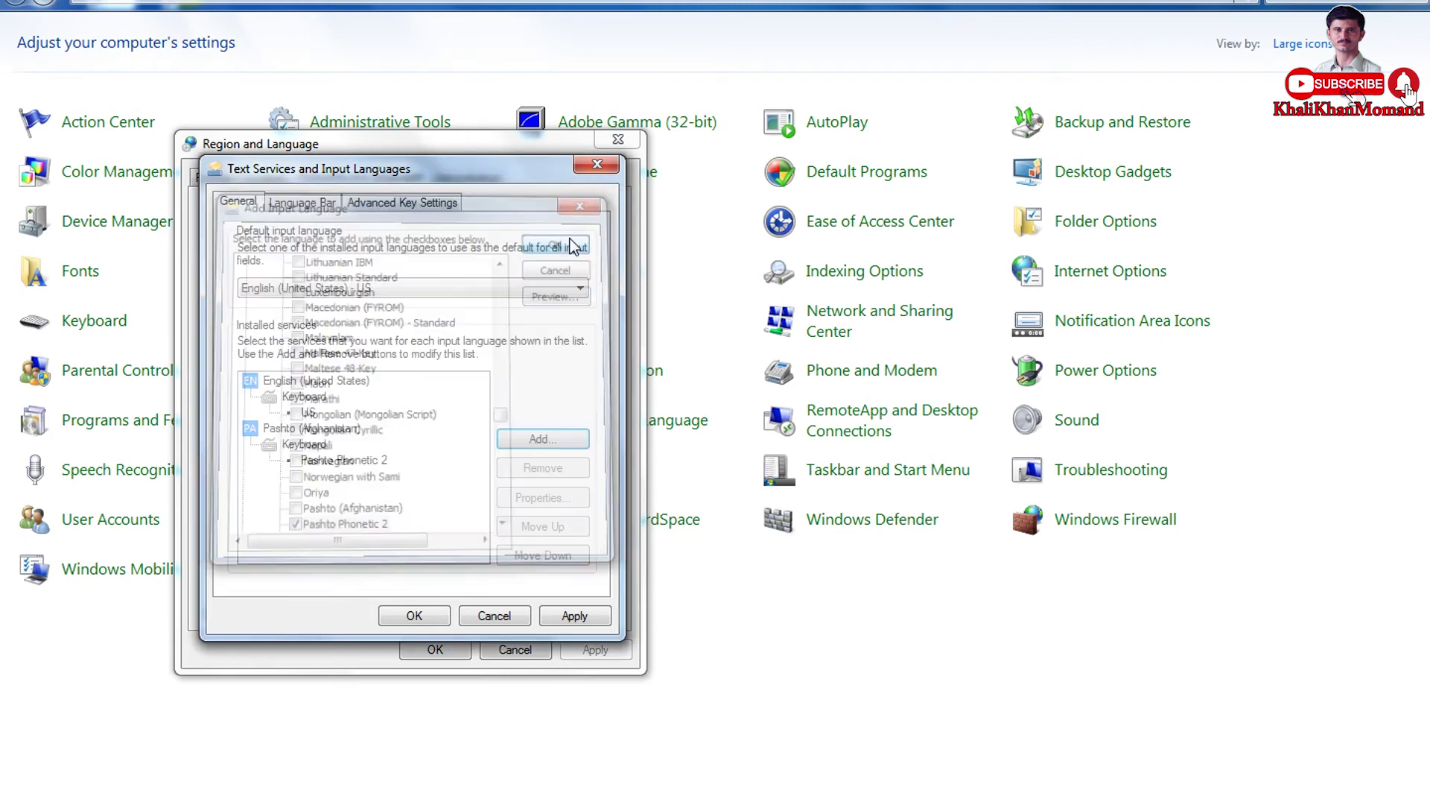
{"action": "left_click", "coordinate": [577, 618]}
{"action": "left_click", "coordinate": [447, 621]}
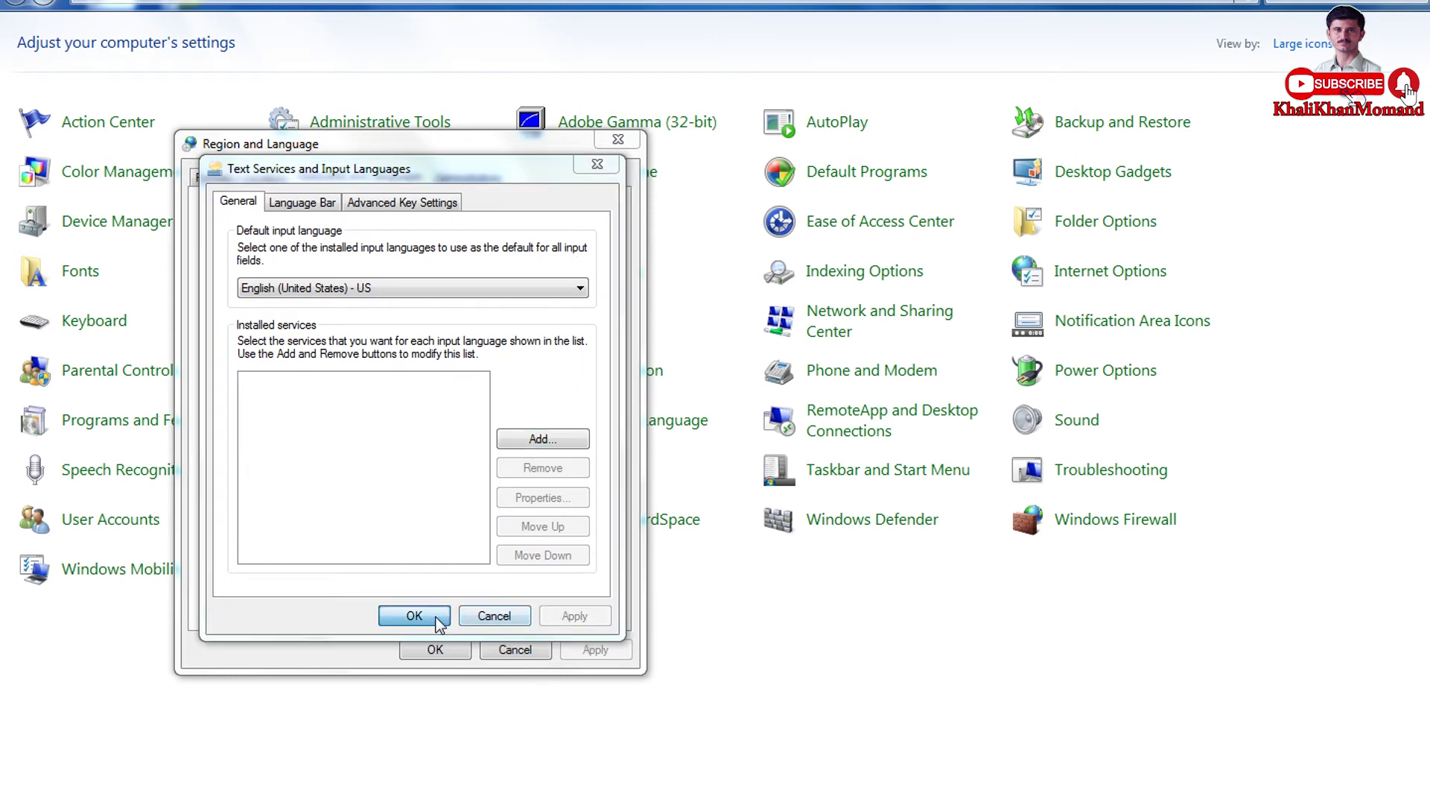
Close Region and Language, check the language bar's input list, and refresh the desktop
{"action": "left_click", "coordinate": [435, 649]}
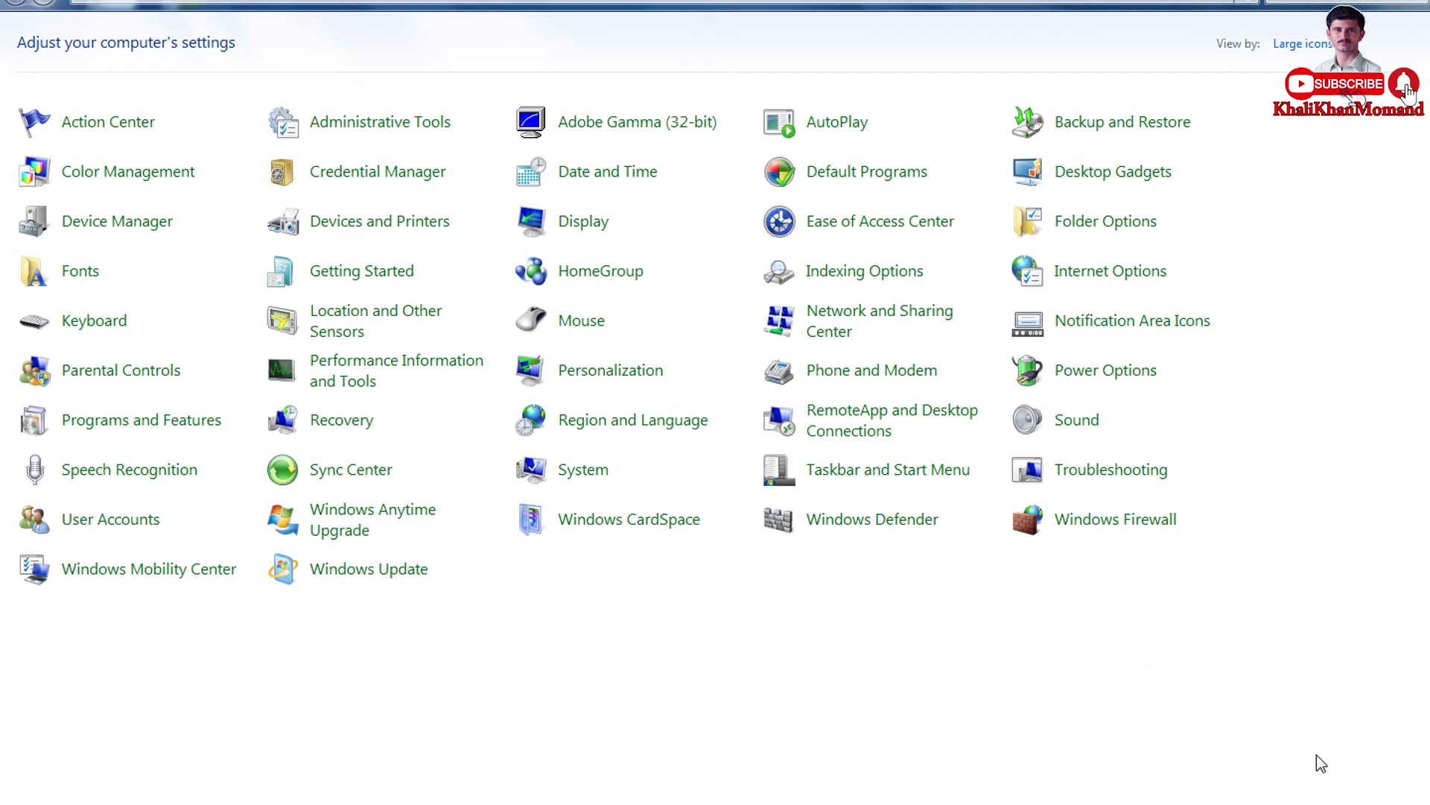
{"action": "left_click", "coordinate": [1225, 804]}
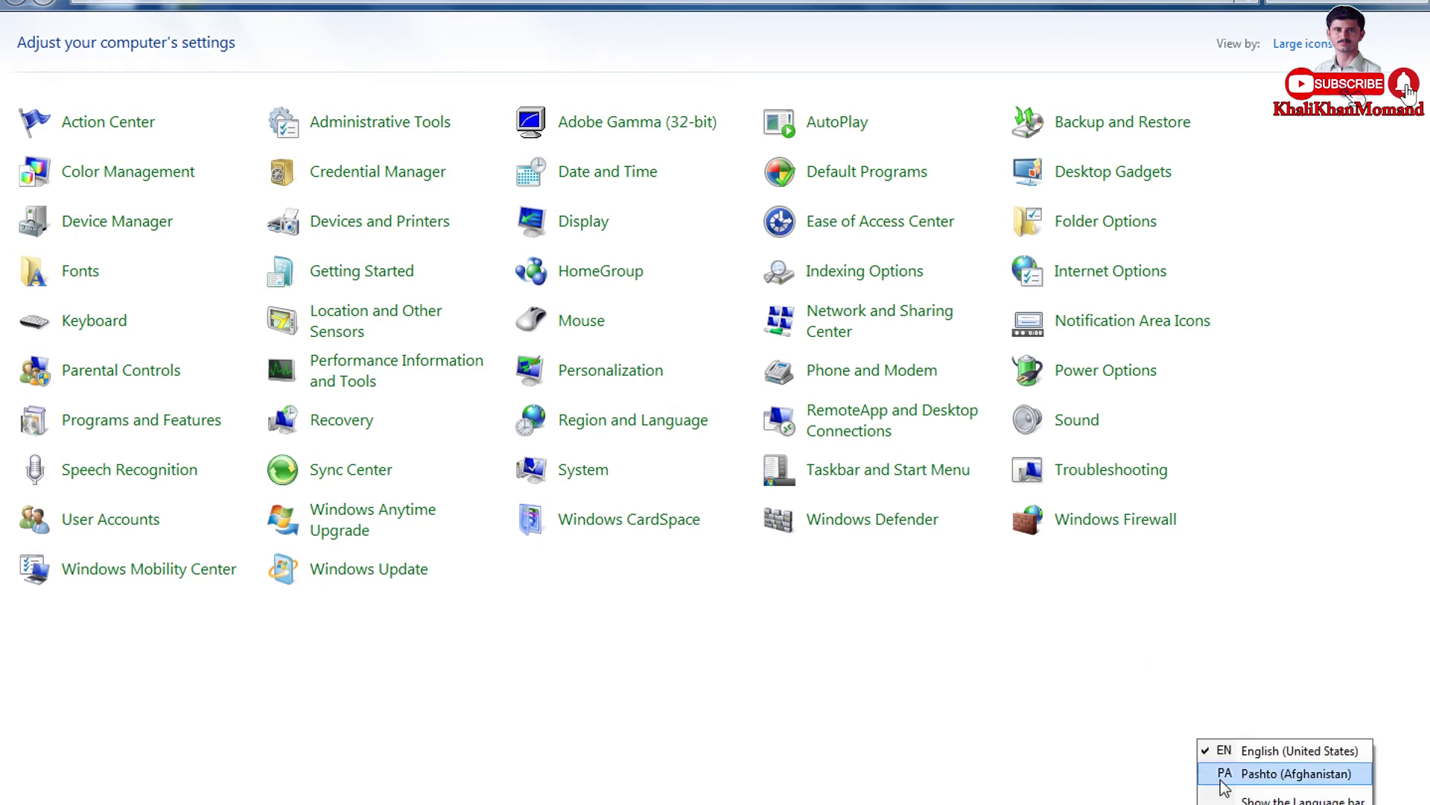
{"action": "key", "text": "Escape"}
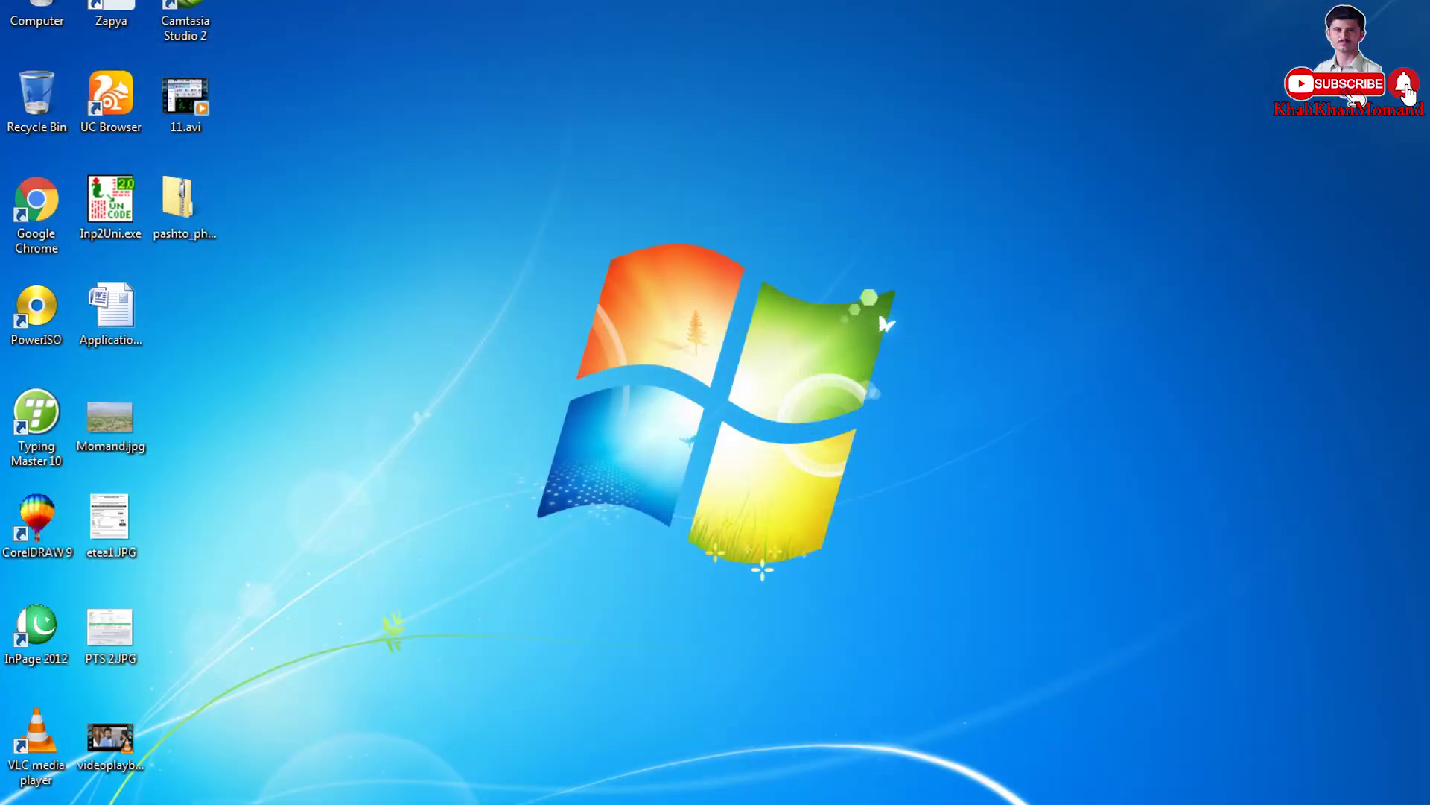
{"action": "right_click", "coordinate": [962, 2]}
{"action": "left_click", "coordinate": [985, 45]}
Start Microsoft Word with the winword command in the Run box
{"action": "key", "text": "super+r"}
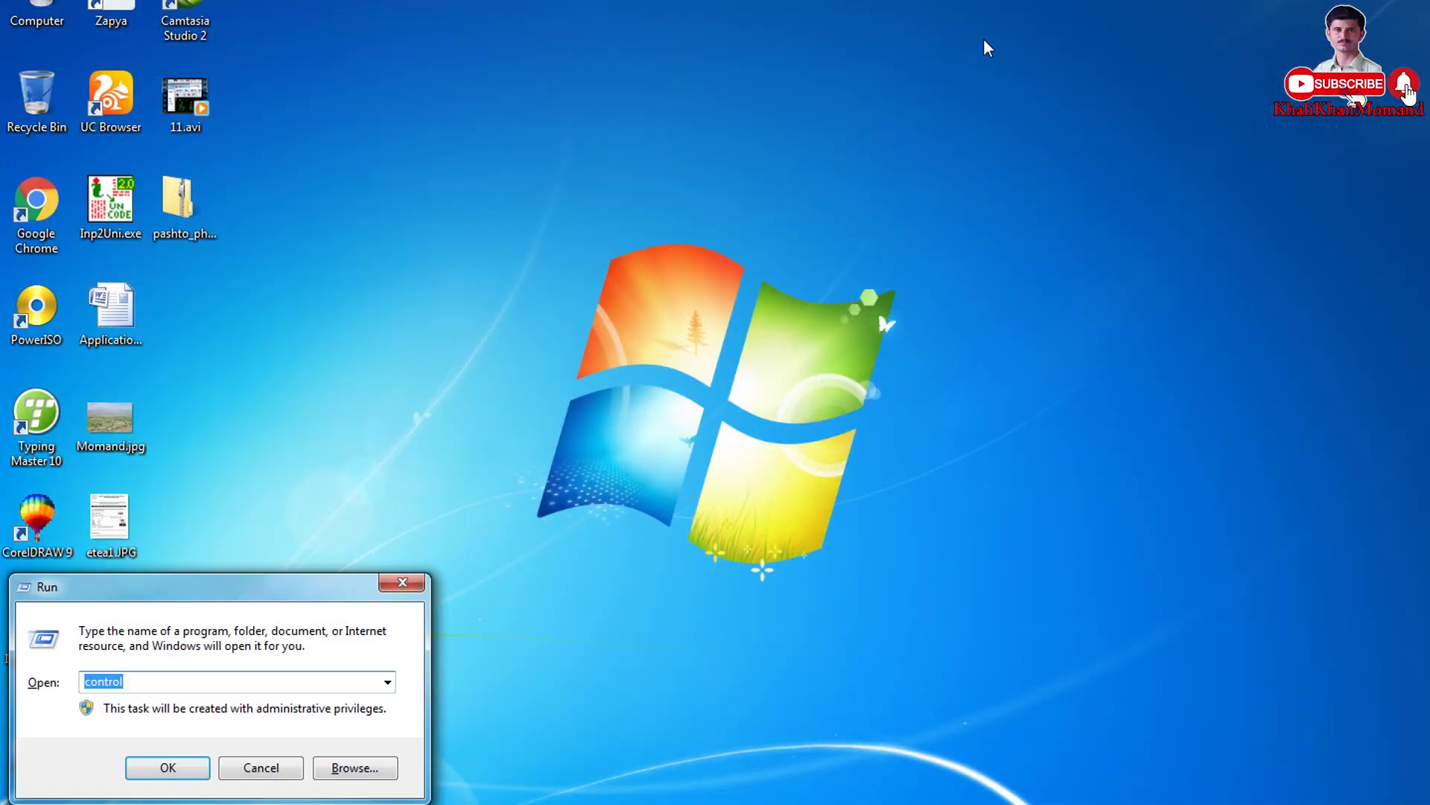
{"action": "type", "text": "wi"}
{"action": "key", "text": "Down"}
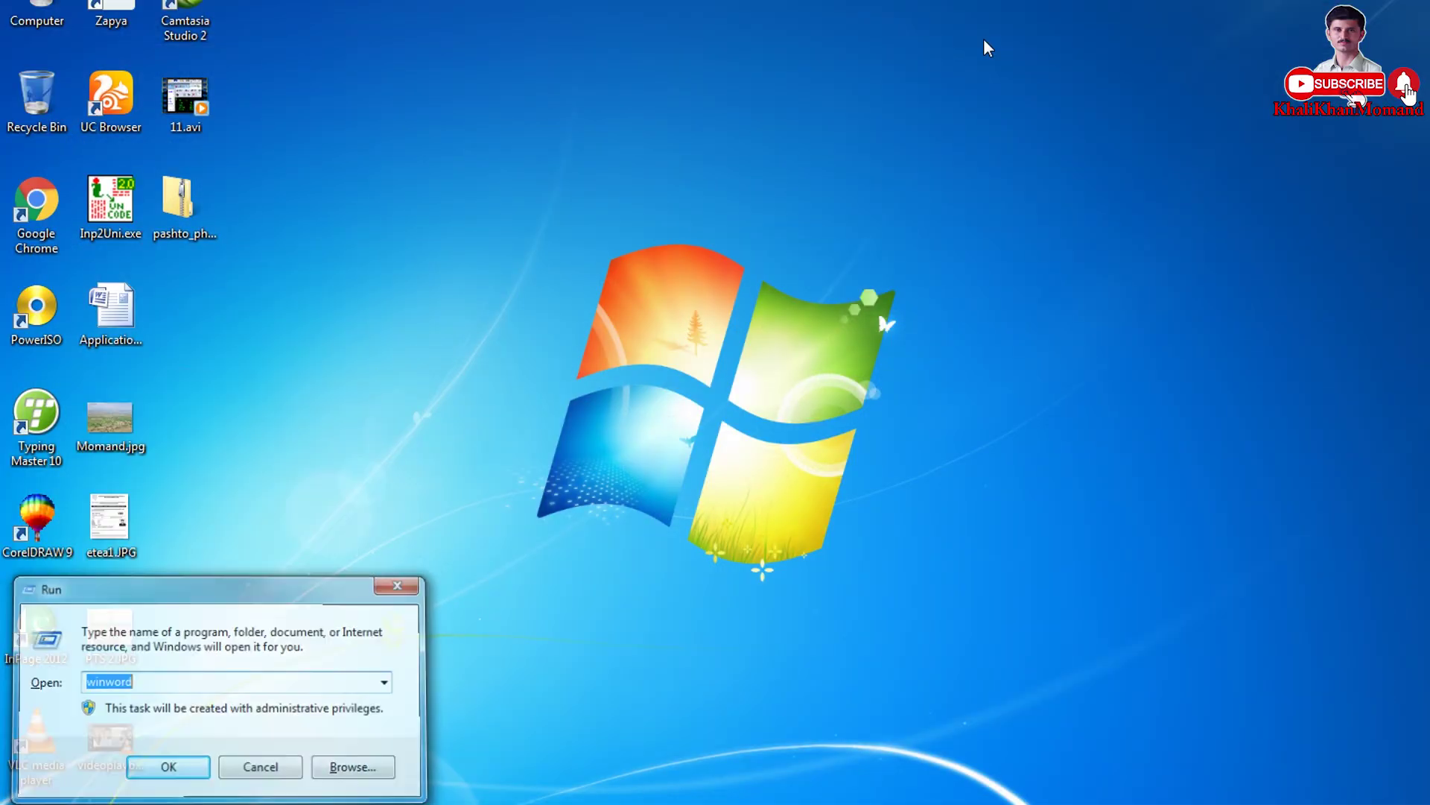
{"action": "key", "text": "Return"}
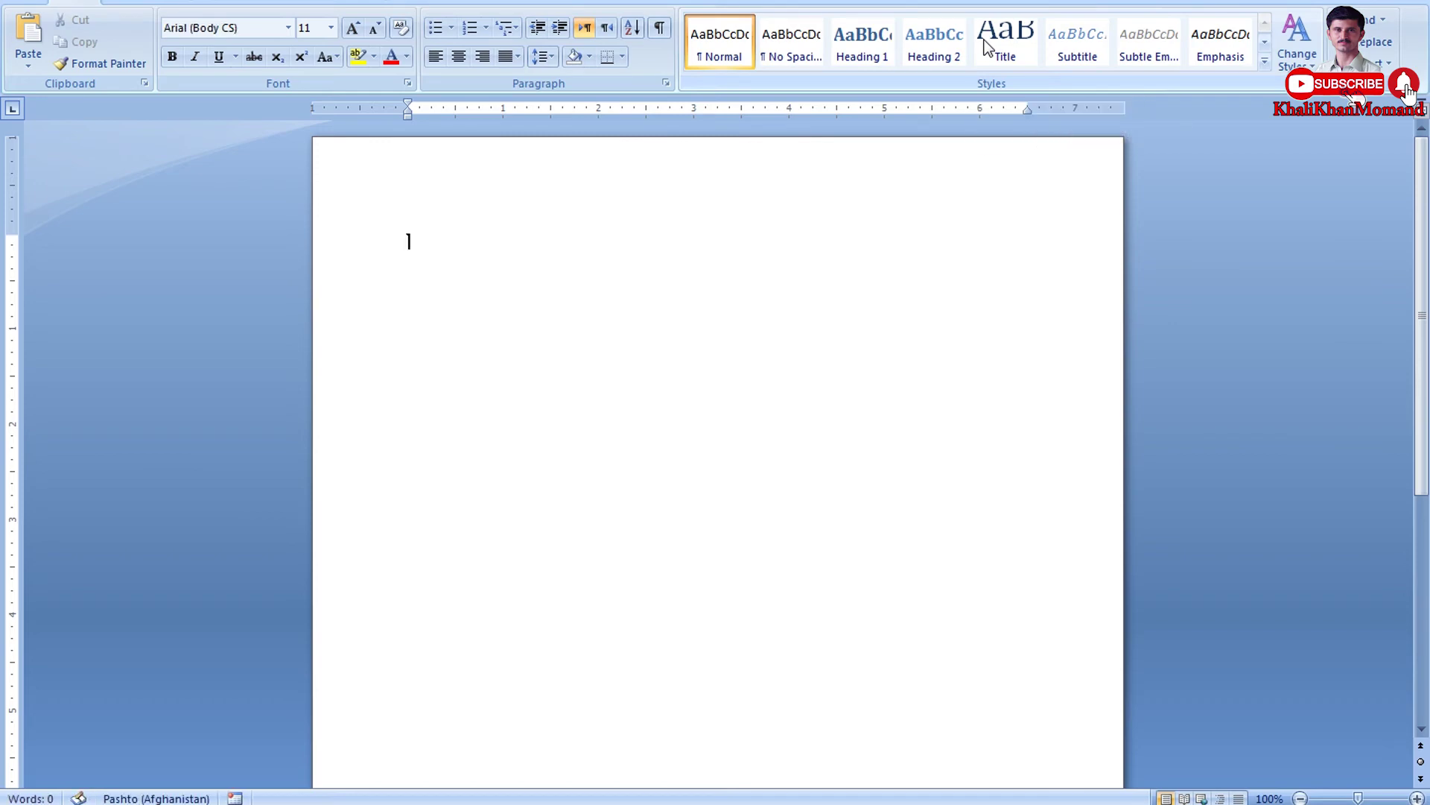
Right-align the paragraph, type پښتو کښې لیکل with the Pashto keyboard, and select it
{"action": "key", "text": "ctrl+e"}
{"action": "key", "text": "ctrl+r"}
{"action": "type", "text": "رښ"}
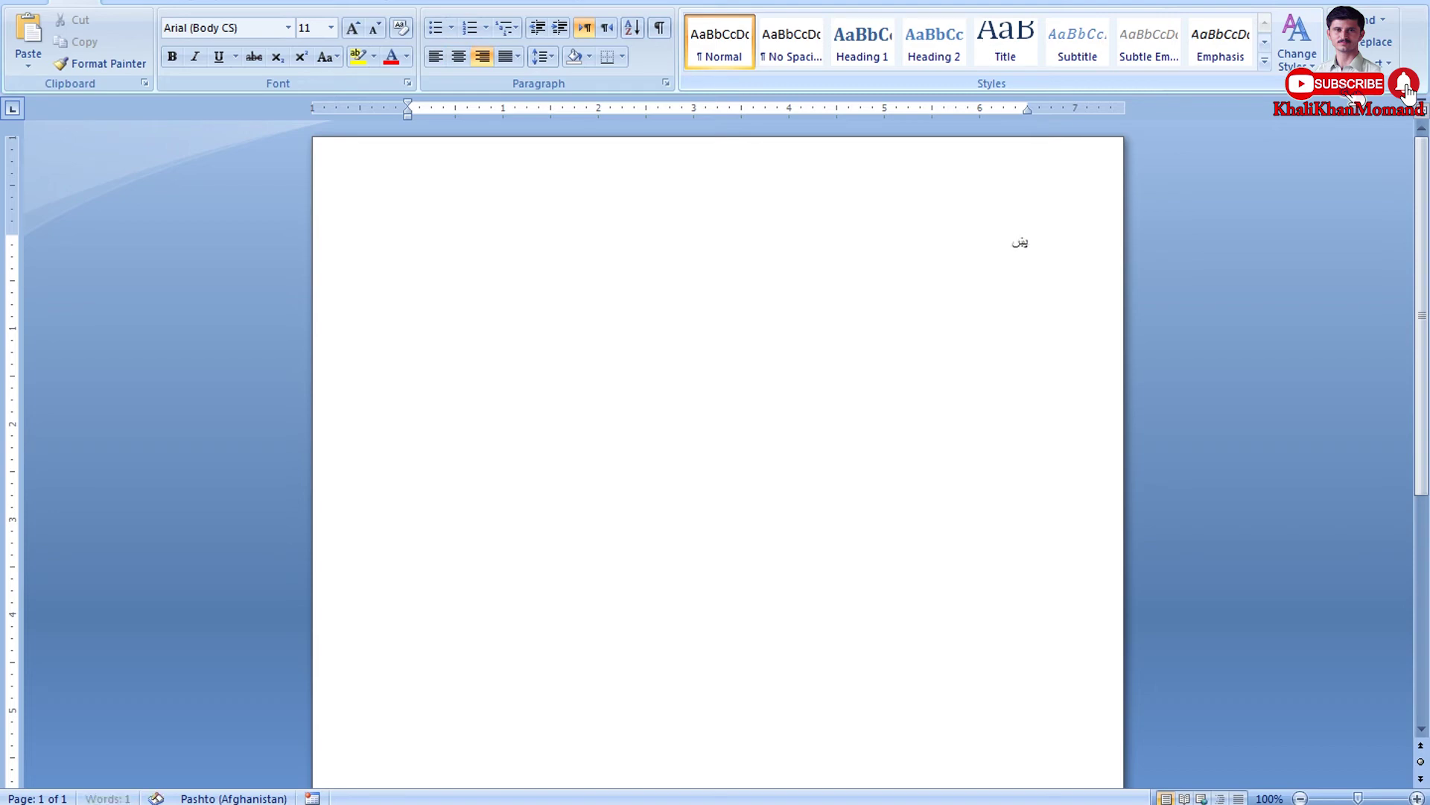
{"action": "type", "text": " کښې لیک"}
{"action": "key", "text": "BackSpace"}
{"action": "key", "text": "BackSpace"}
{"action": "type", "text": "یکل"}
{"action": "key", "text": "ctrl+a"}
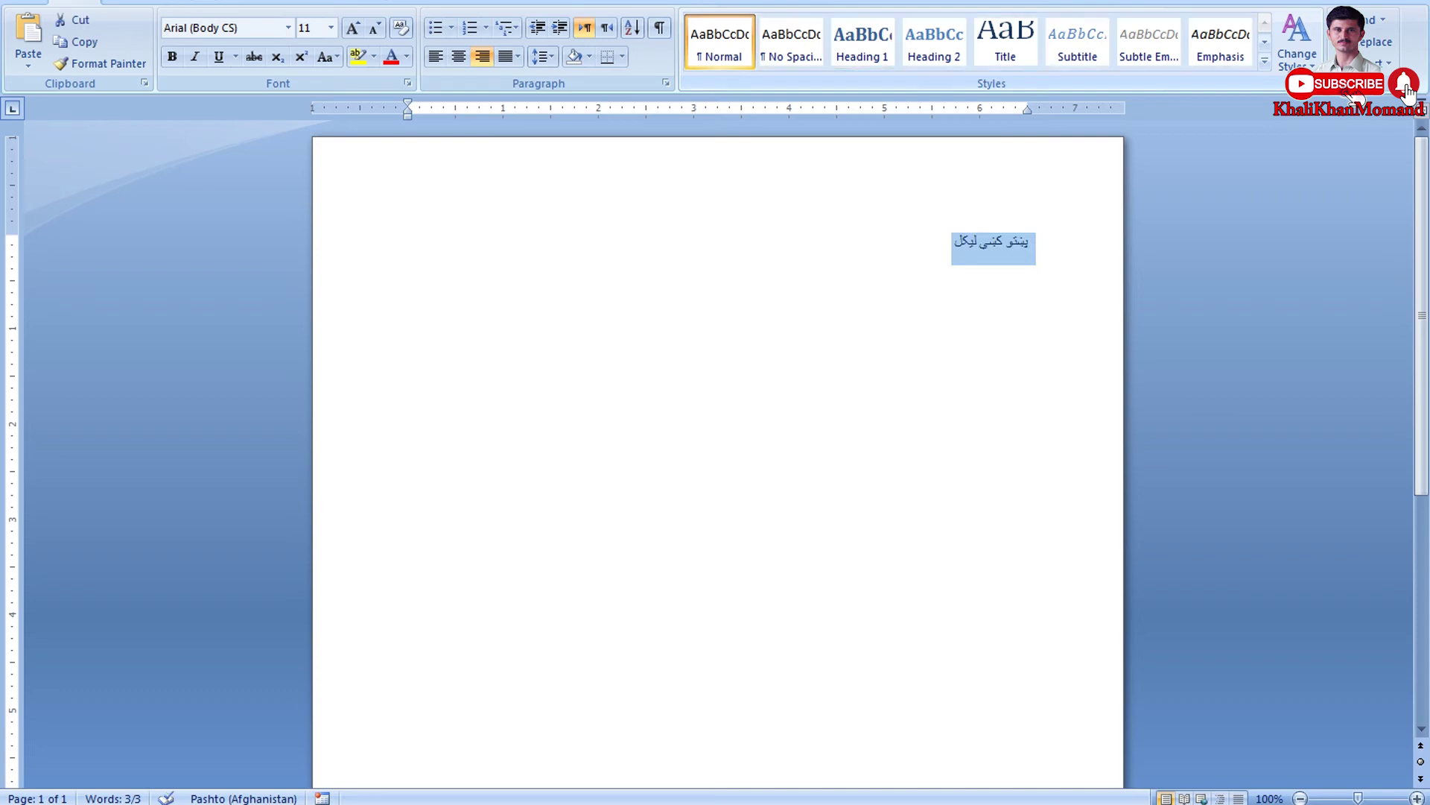
{"action": "left_click", "coordinate": [260, 28]}
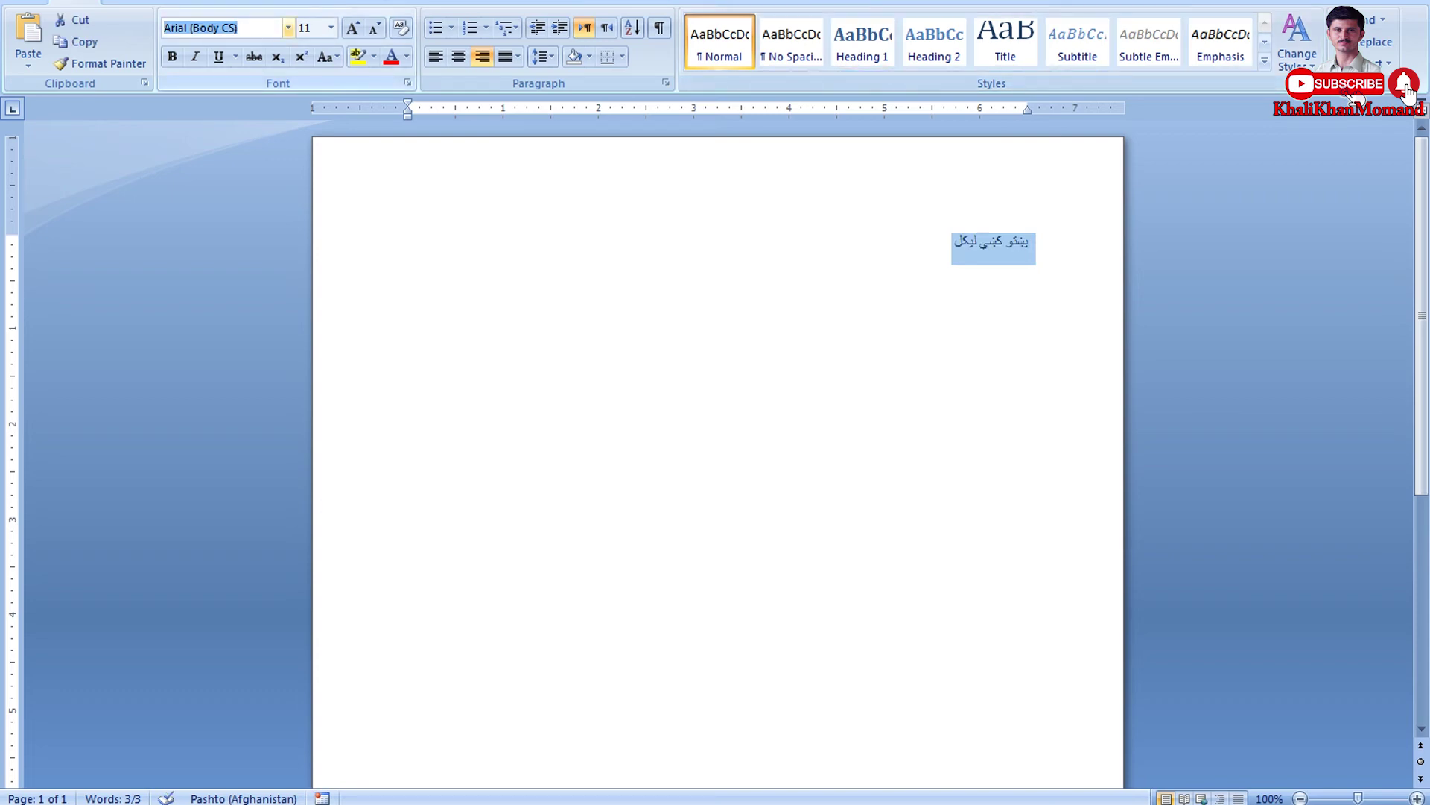
Apply the Pashto Kror Asiatype font to the Pashto line and enlarge it step by step
{"action": "type", "text": "Pashto Kror Asiatype"}
{"action": "key", "text": "Return"}
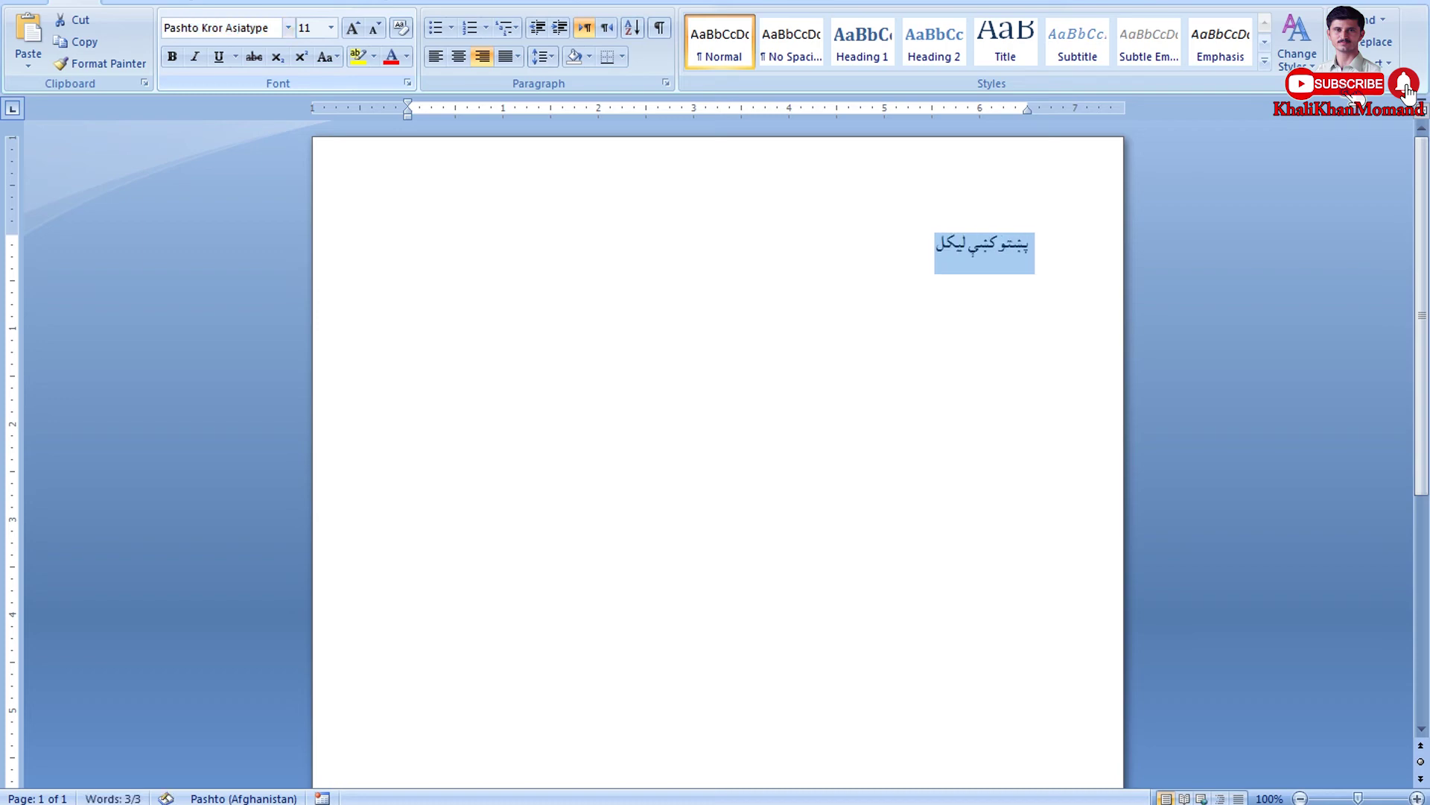
{"action": "key", "text": "ctrl+shift+period"}
{"action": "key", "text": "ctrl+shift+period"}
{"action": "key", "text": "ctrl+shift+period"}
{"action": "key", "text": "ctrl+shift+period"}
{"action": "key", "text": "ctrl+shift+period"}
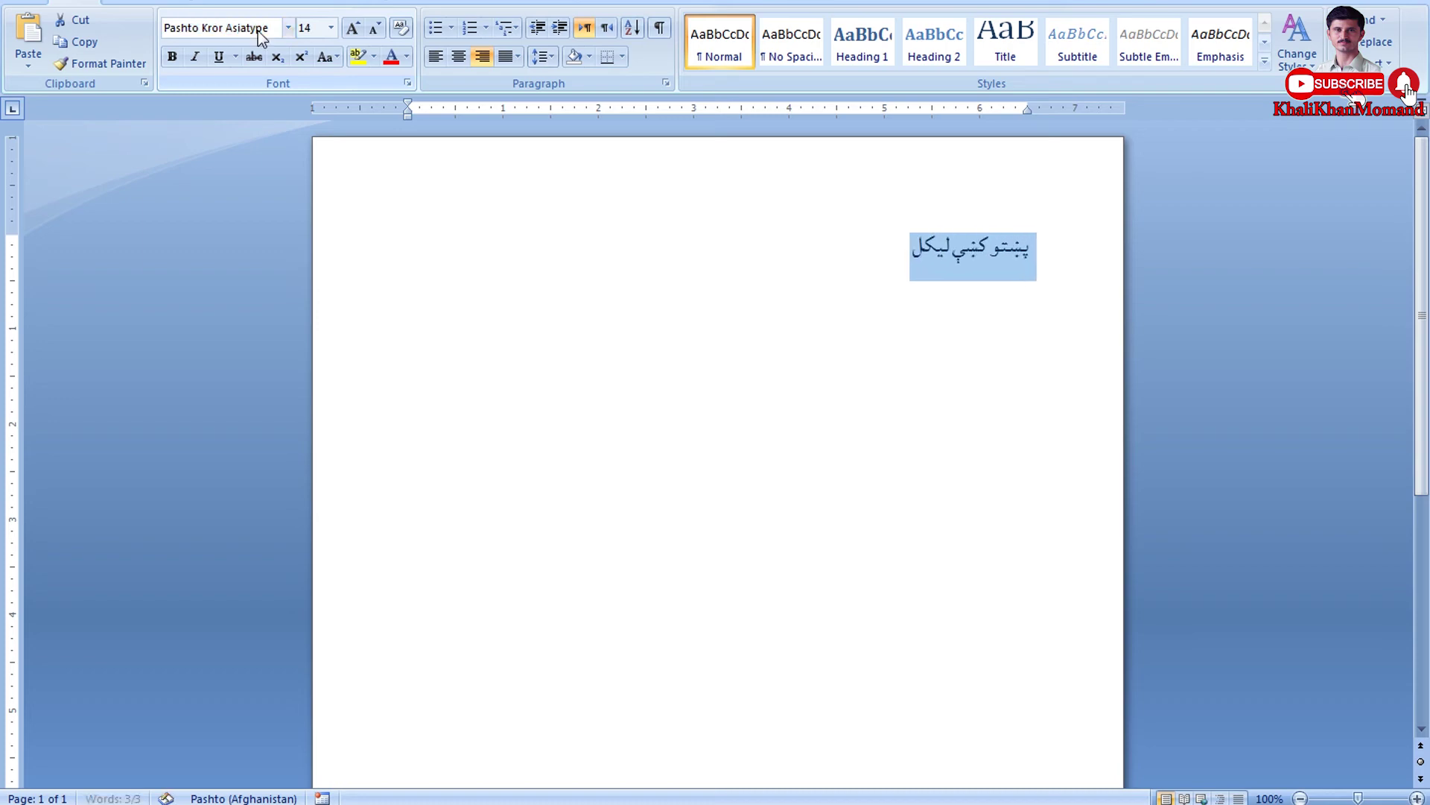
{"action": "key", "text": "ctrl+shift+period"}
{"action": "key", "text": "ctrl+shift+period"}
{"action": "key", "text": "ctrl+shift+period"}
{"action": "key", "text": "ctrl+shift+period"}
{"action": "key", "text": "ctrl+shift+period"}
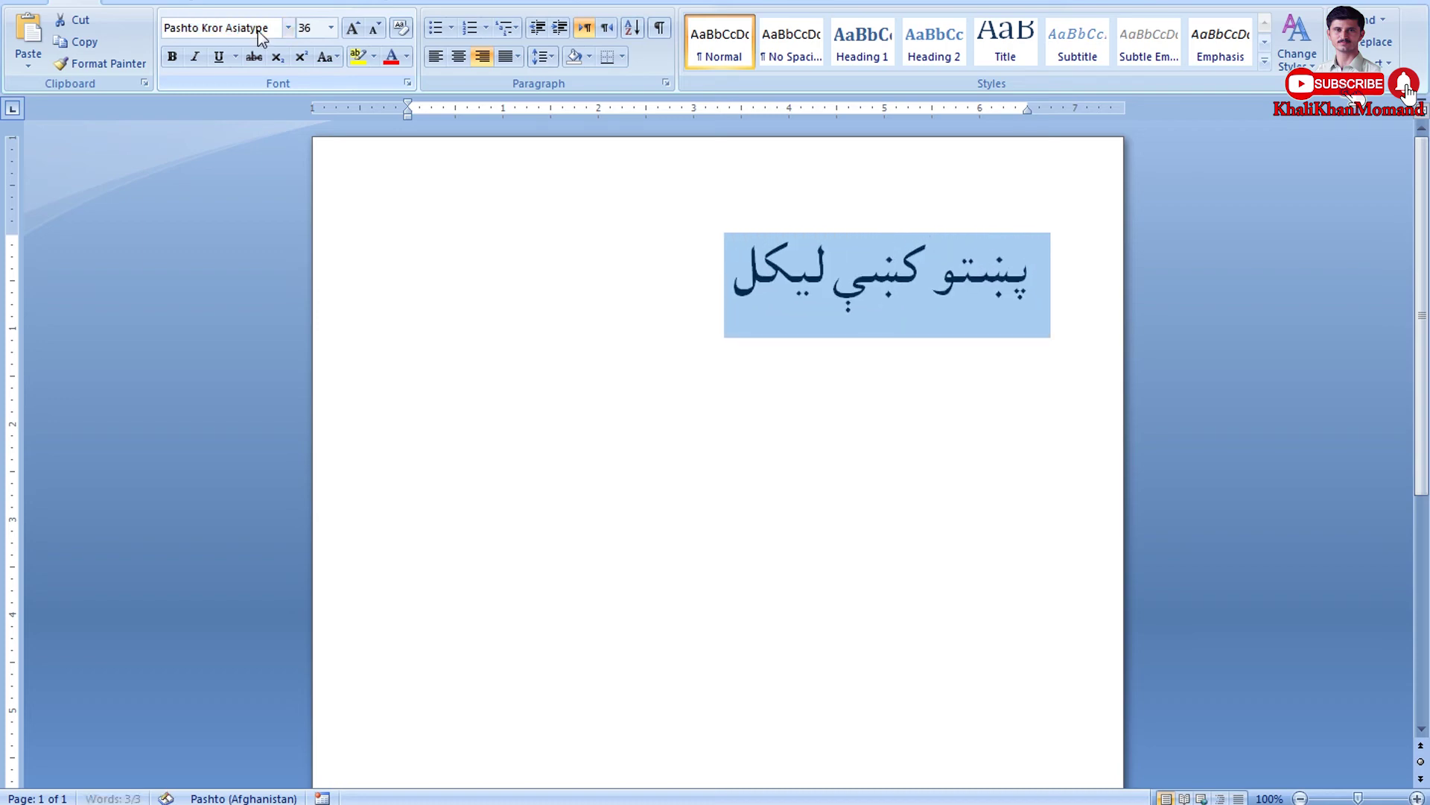
{"action": "key", "text": "ctrl+bracketright"}
{"action": "key", "text": "ctrl+bracketright"}
{"action": "key", "text": "ctrl+bracketright"}
{"action": "key", "text": "ctrl+bracketright"}
{"action": "key", "text": "ctrl+bracketright"}
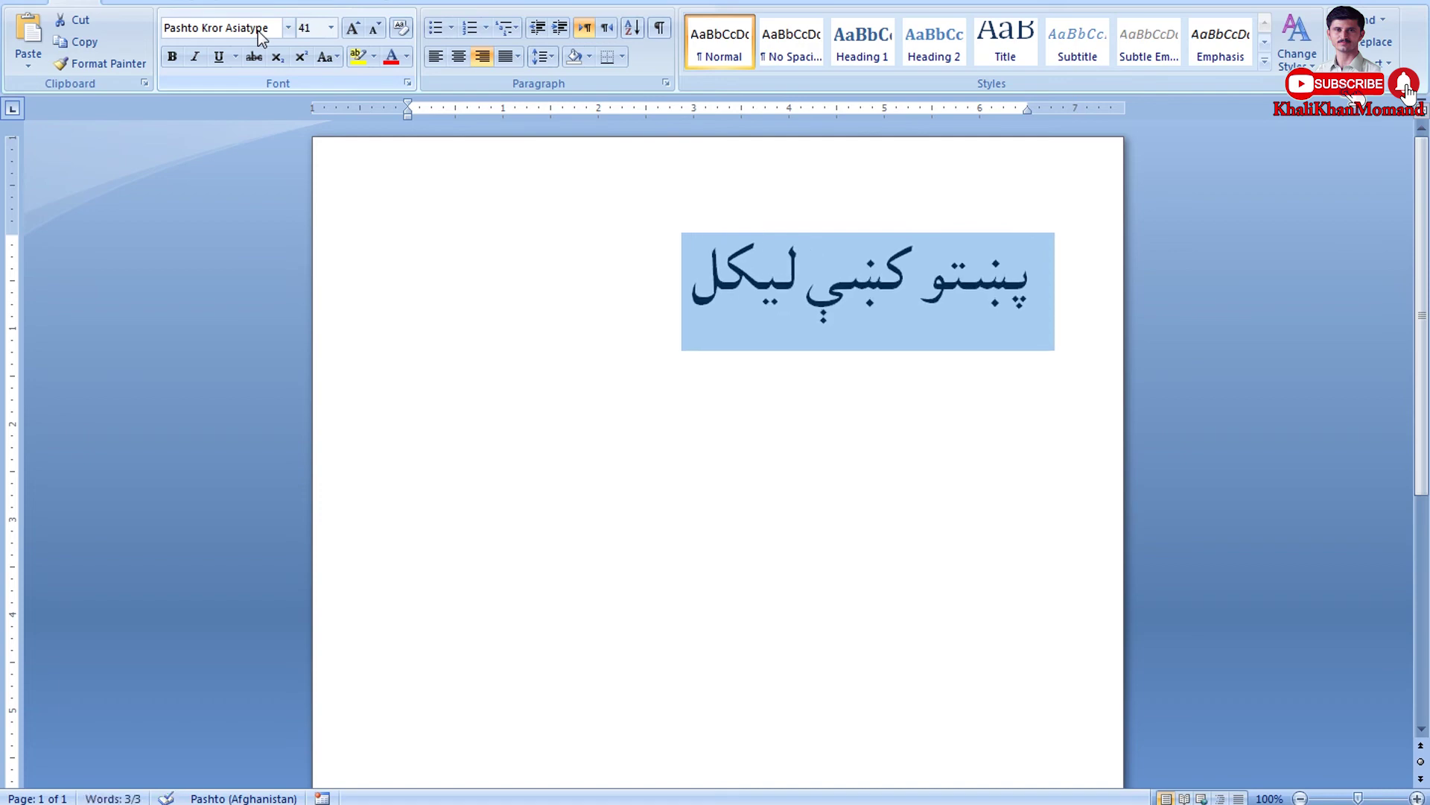
{"action": "key", "text": "ctrl+bracketright"}
{"action": "key", "text": "ctrl+bracketright"}
{"action": "key", "text": "ctrl+bracketright"}
{"action": "key", "text": "ctrl+bracketright"}
{"action": "key", "text": "ctrl+bracketright"}
{"action": "key", "text": "ctrl+bracketright"}
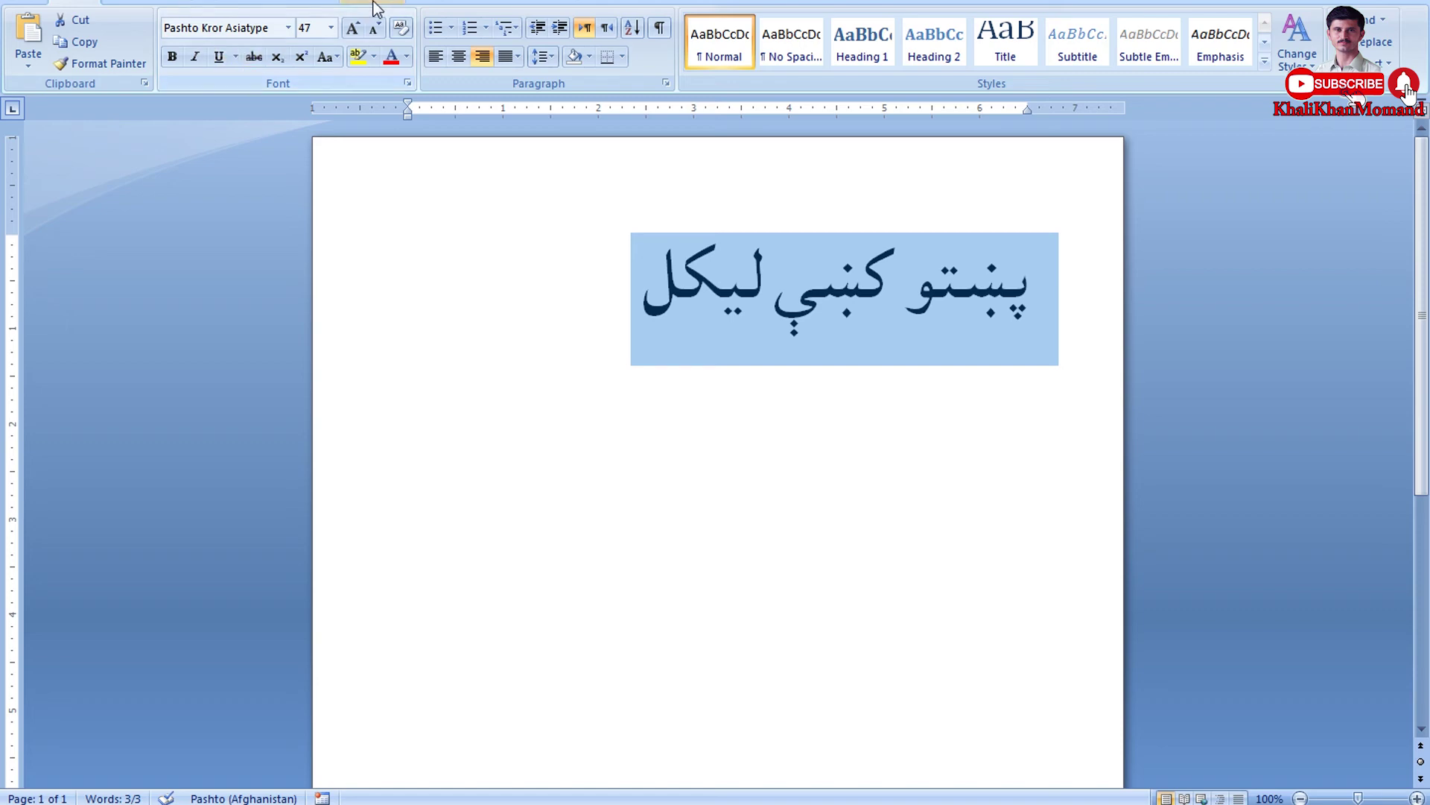
Set the Pashto text to 72 points and colour it red
{"action": "left_click", "coordinate": [355, 29]}
{"action": "left_click", "coordinate": [354, 30]}
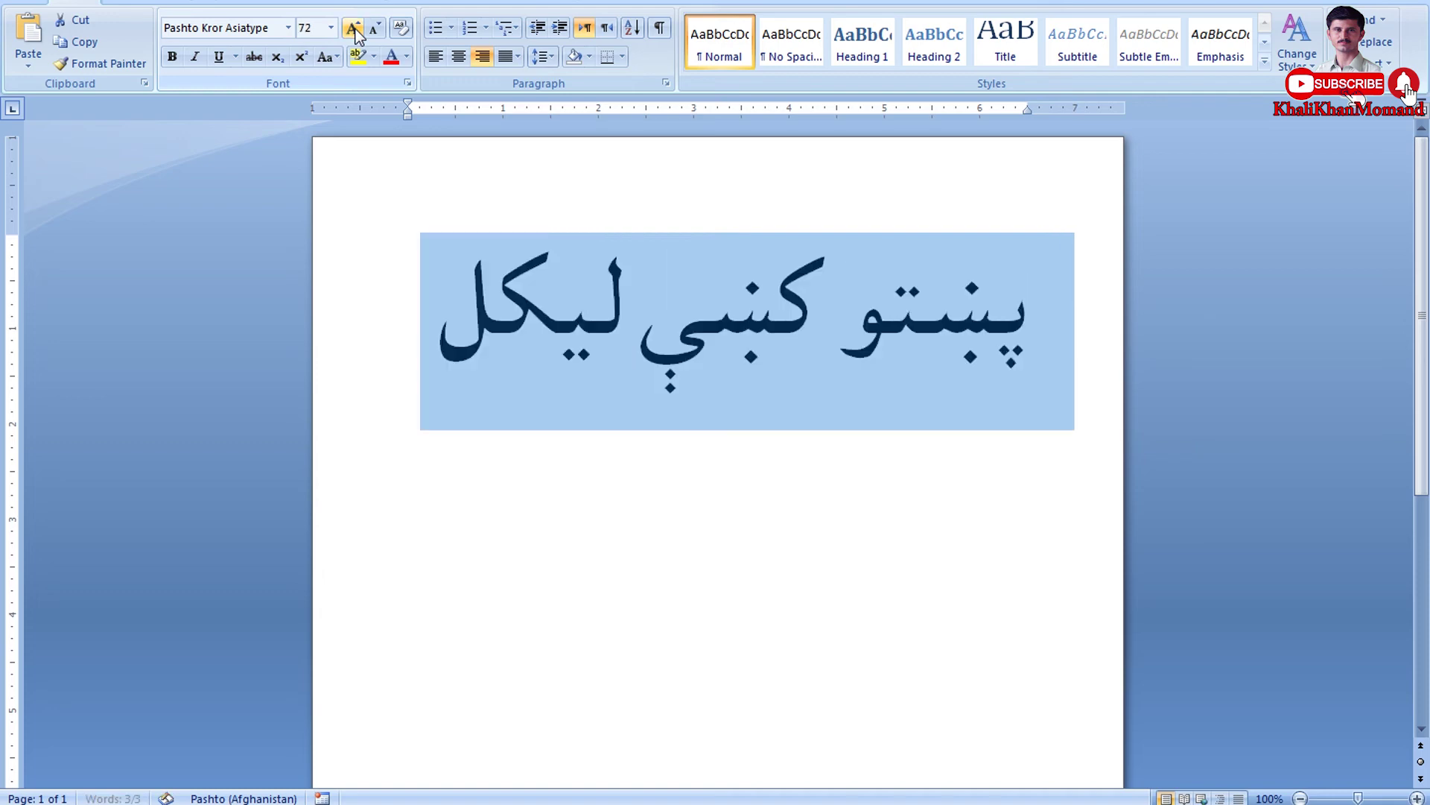
{"action": "left_click", "coordinate": [407, 57]}
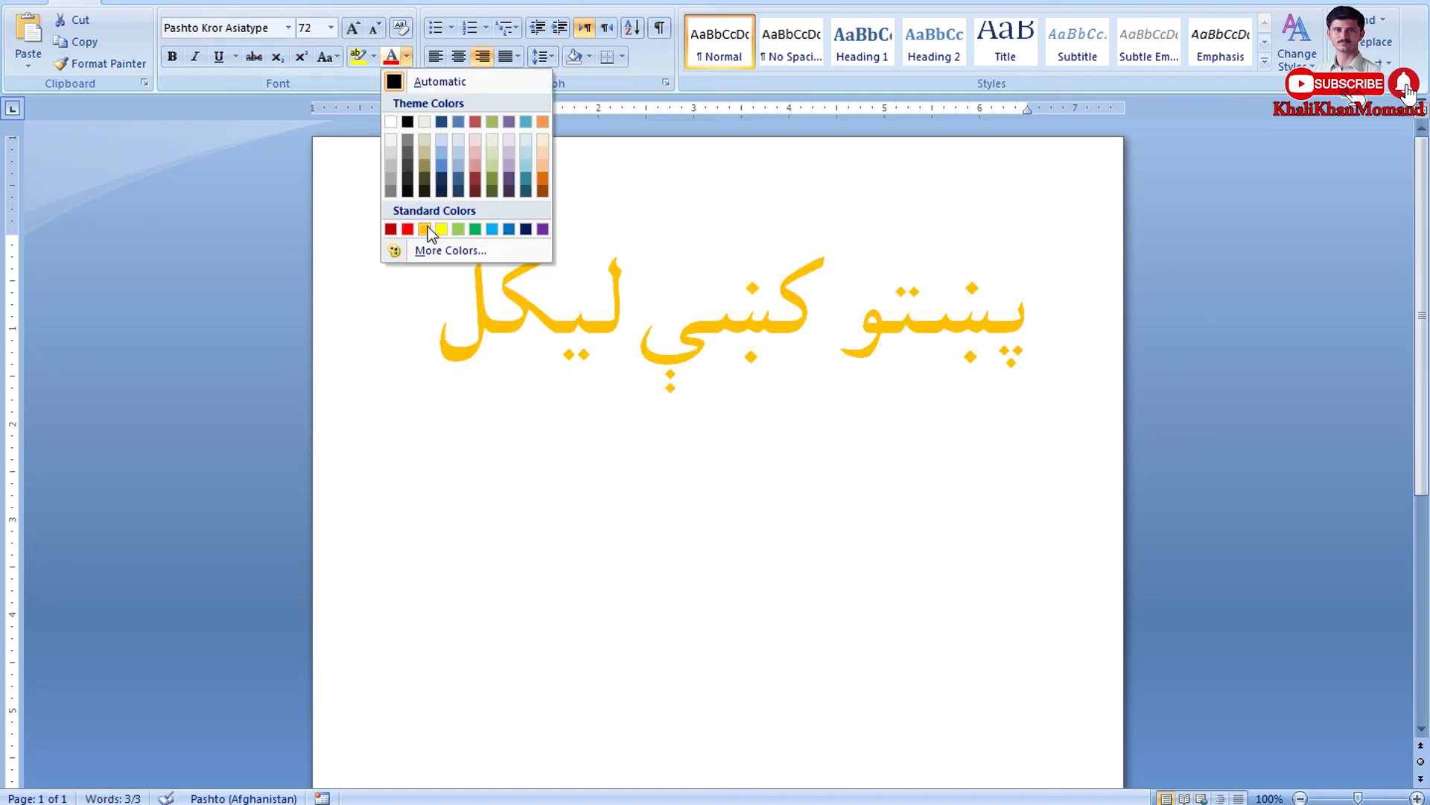
{"action": "left_click", "coordinate": [407, 229]}
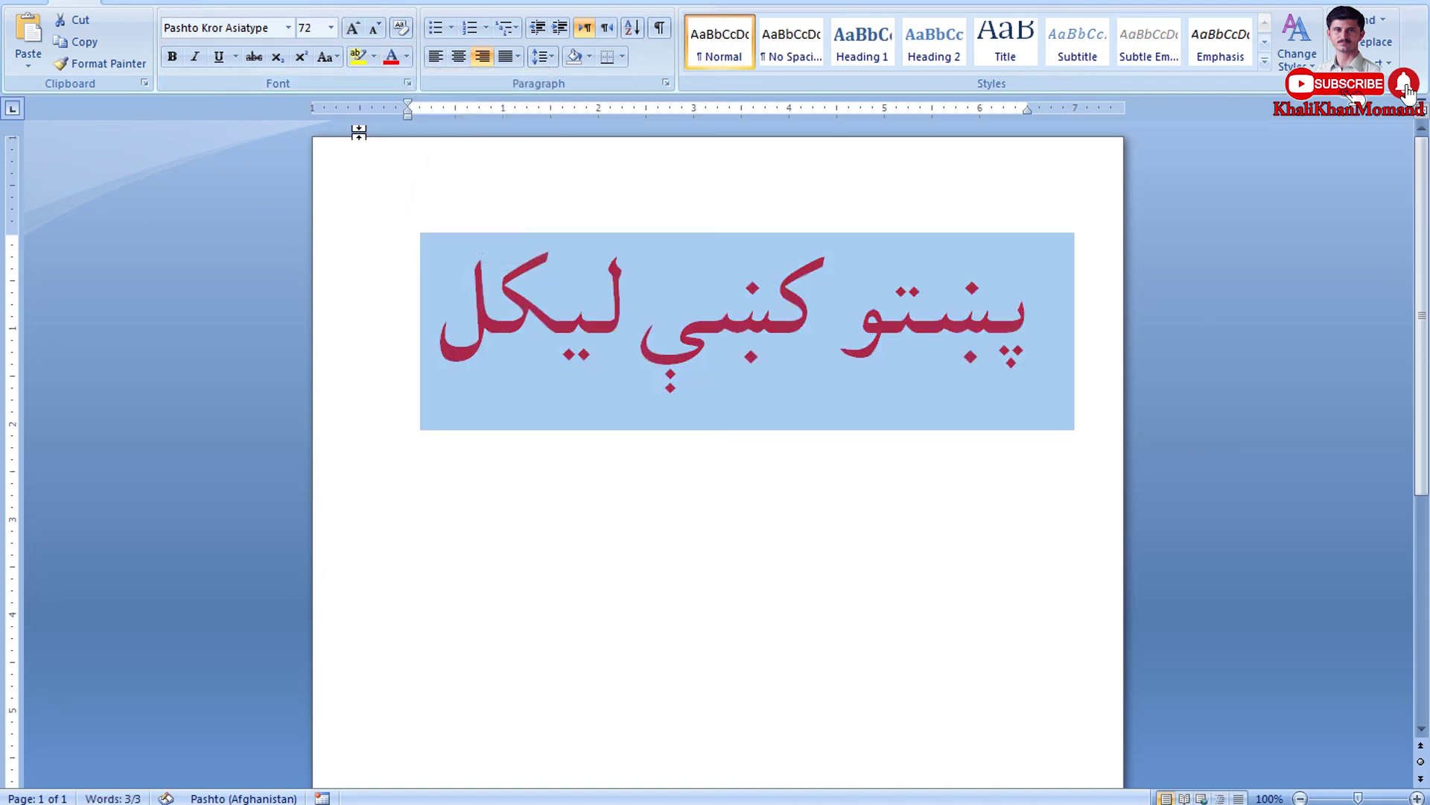
Change the font of the Pashto line to Pashto Destaar
{"action": "left_click", "coordinate": [288, 28]}
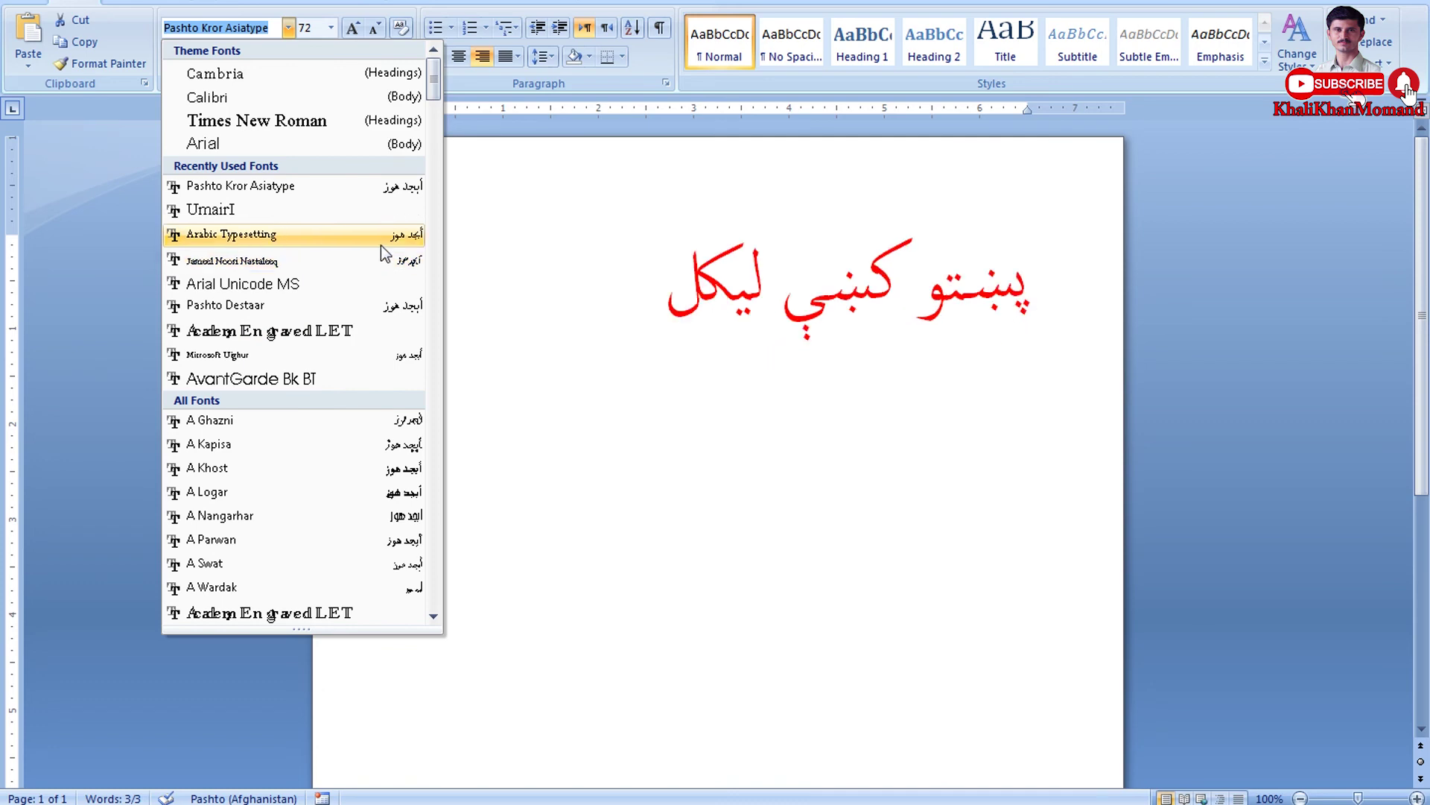
{"action": "left_click", "coordinate": [376, 187]}
{"action": "left_click", "coordinate": [253, 28]}
{"action": "type", "text": "Destaar"}
{"action": "key", "text": "Return"}
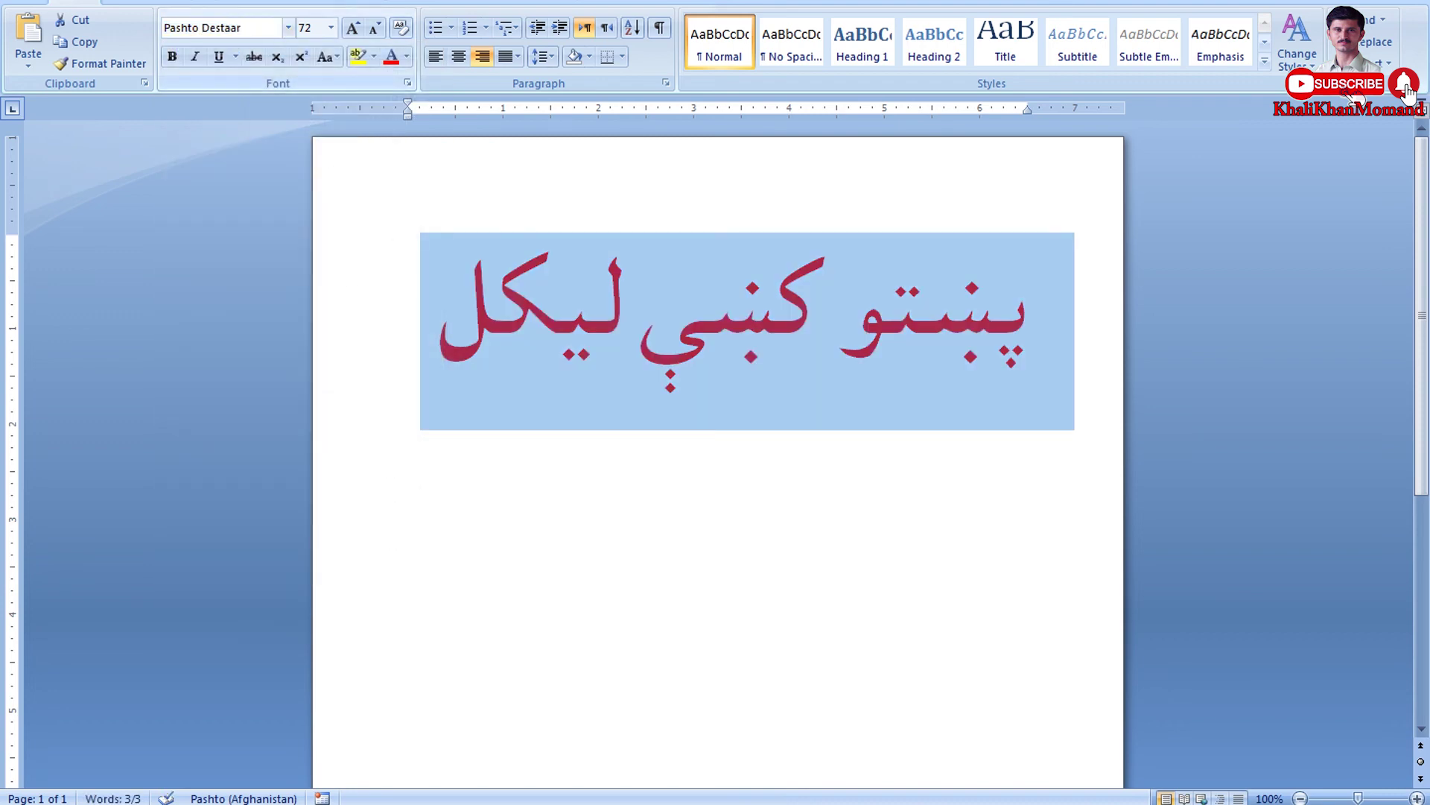
{"action": "left_click", "coordinate": [420, 313]}
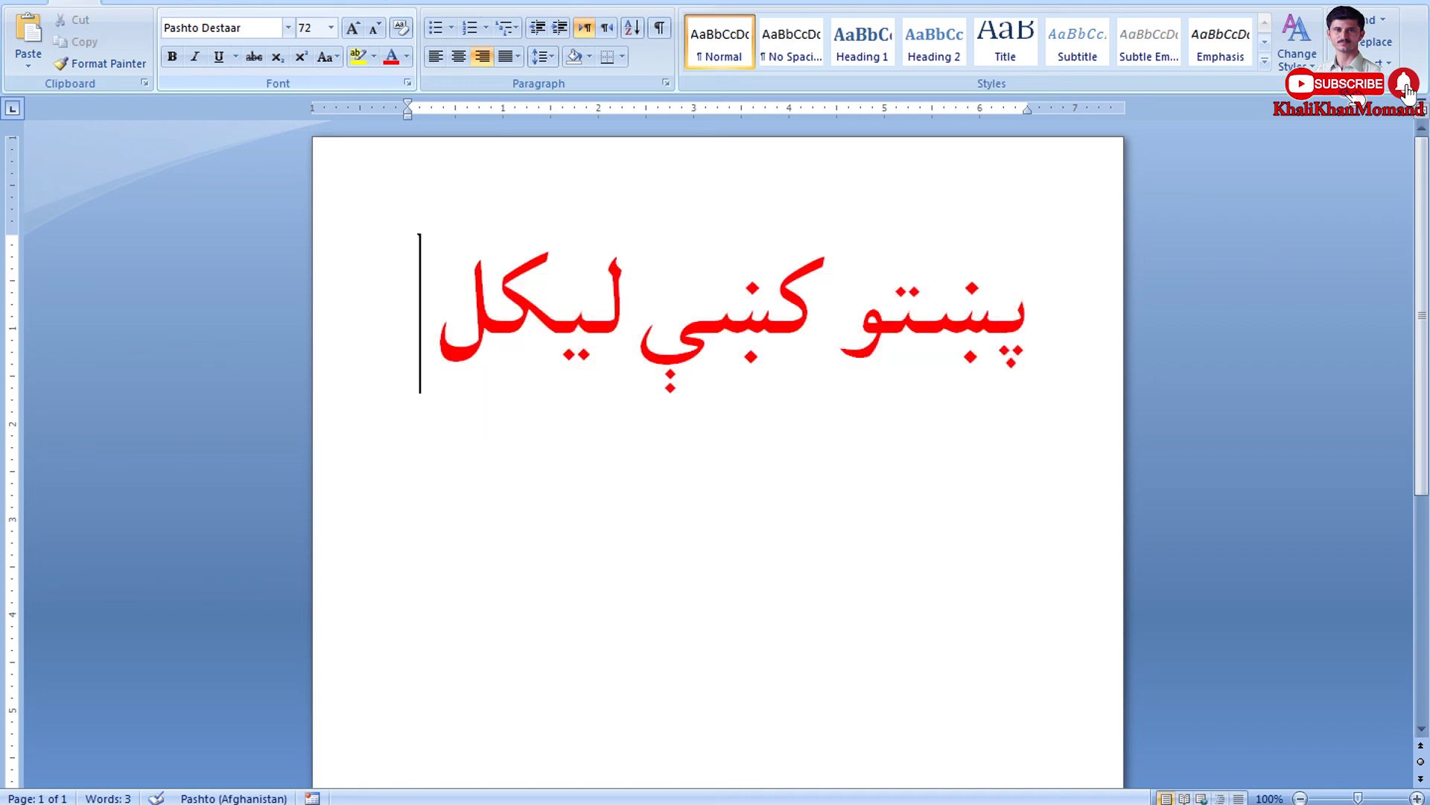
Add a second line below the phrase reading کيږي
{"action": "key", "text": "Return"}
{"action": "type", "text": "Ki"}
{"action": "key", "text": "BackSpace"}
{"action": "key", "text": "BackSpace"}
{"action": "key", "text": "BackSpace"}
{"action": "key", "text": "Return"}
{"action": "type", "text": "ک"}
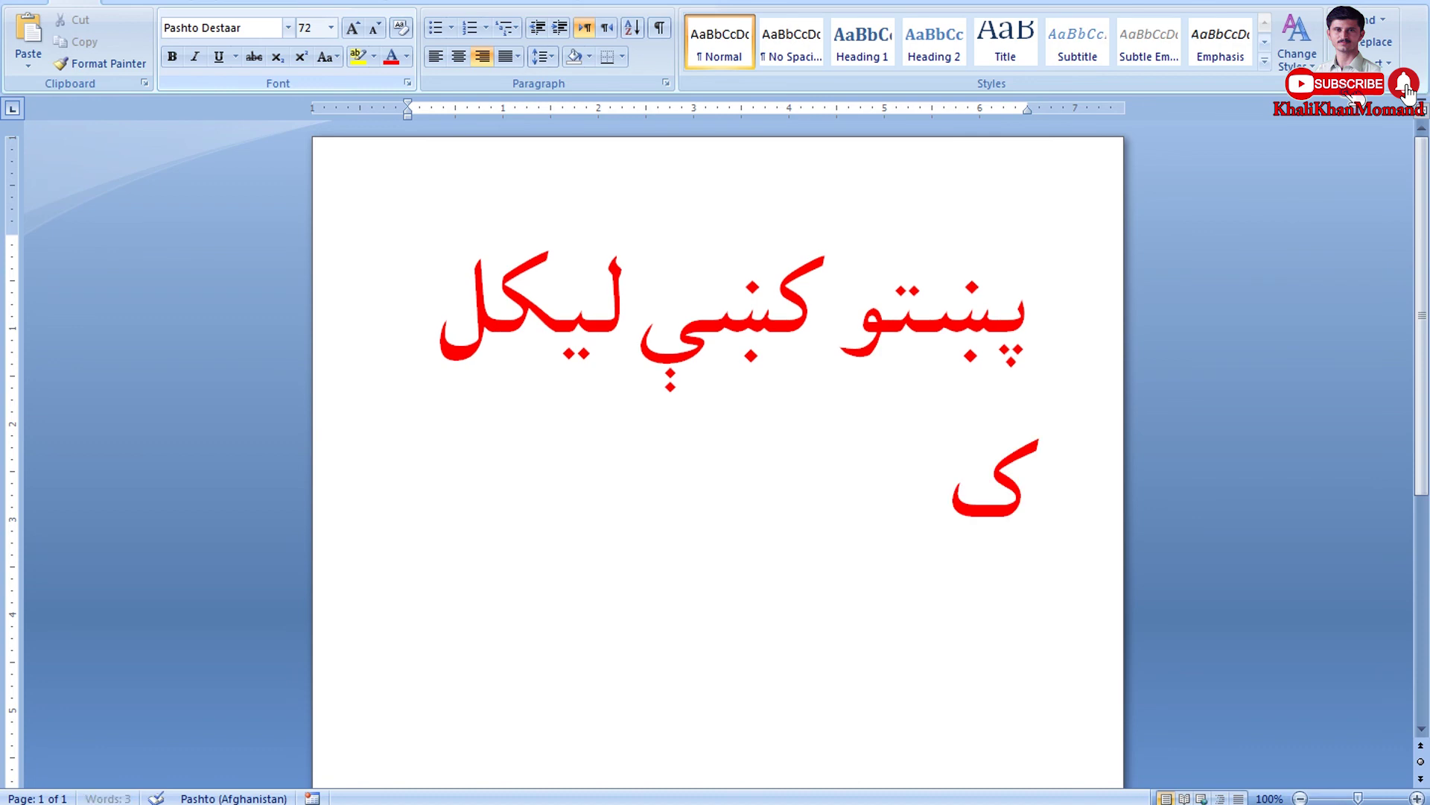
{"action": "type", "text": "يږي"}
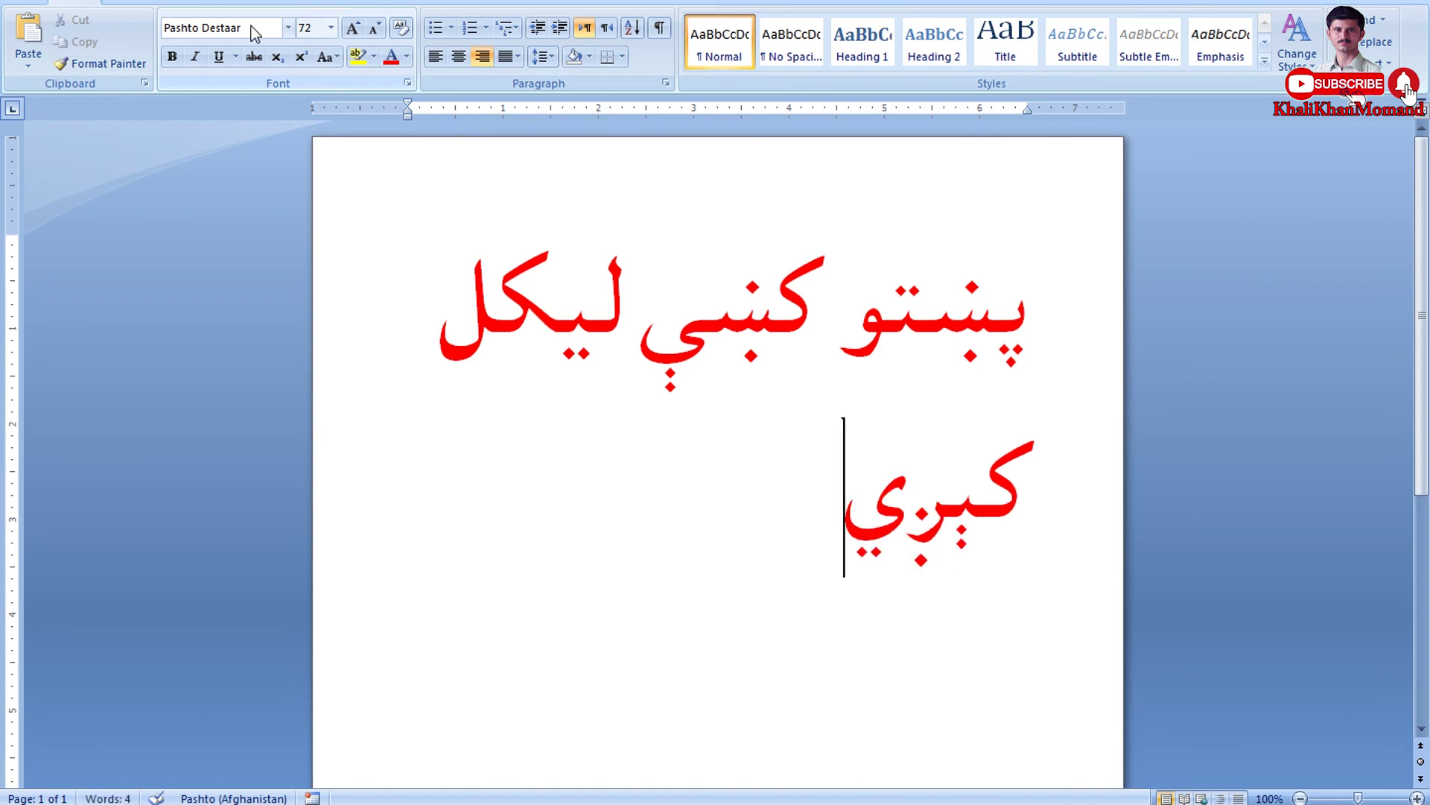
Select all the text and retype it as پښتو کښې به لیکل څنګه کوو
{"action": "key", "text": "Up"}
{"action": "key", "text": "End"}
{"action": "key", "text": "ctrl+a"}
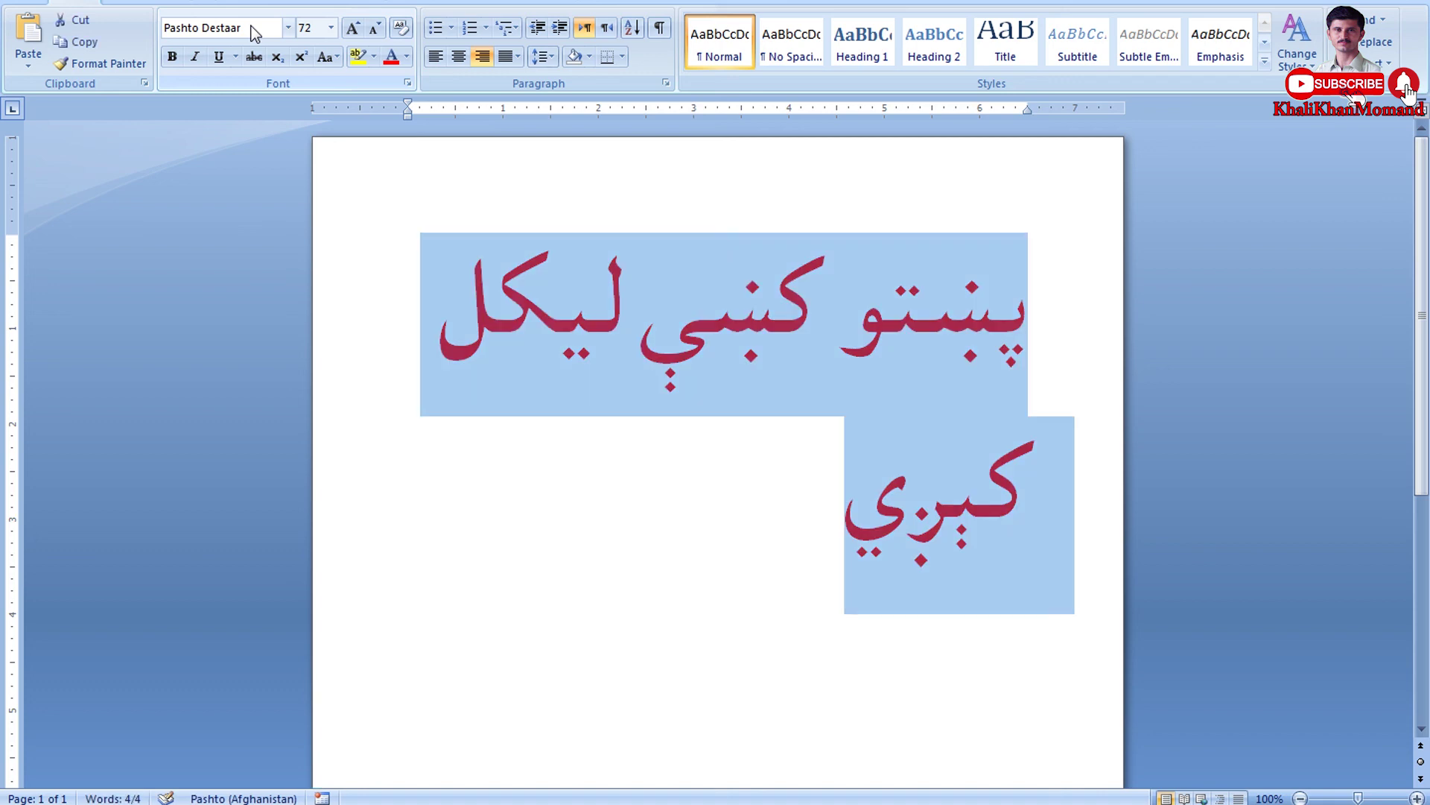
{"action": "type", "text": "پښتو"}
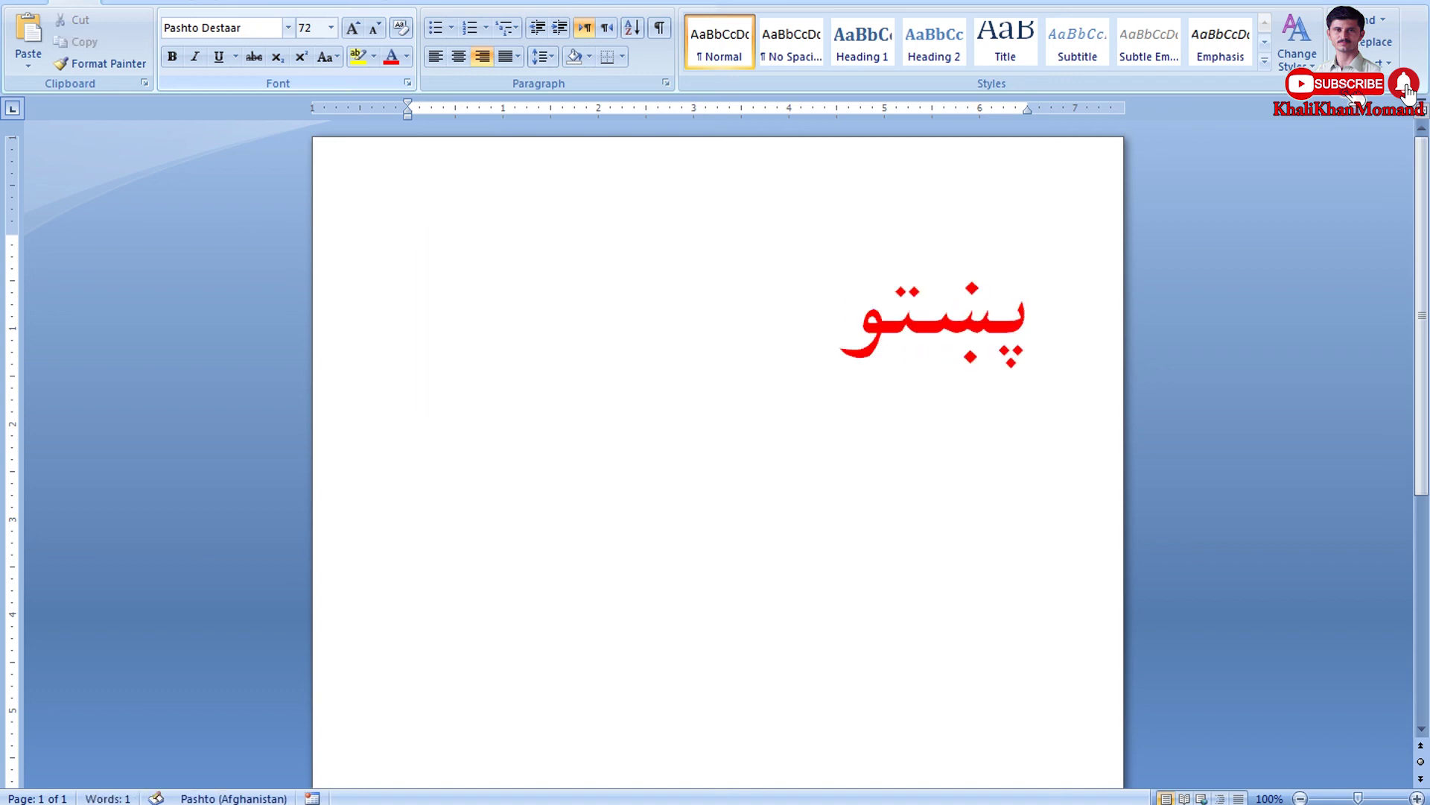
{"action": "type", "text": " کښې به ل"}
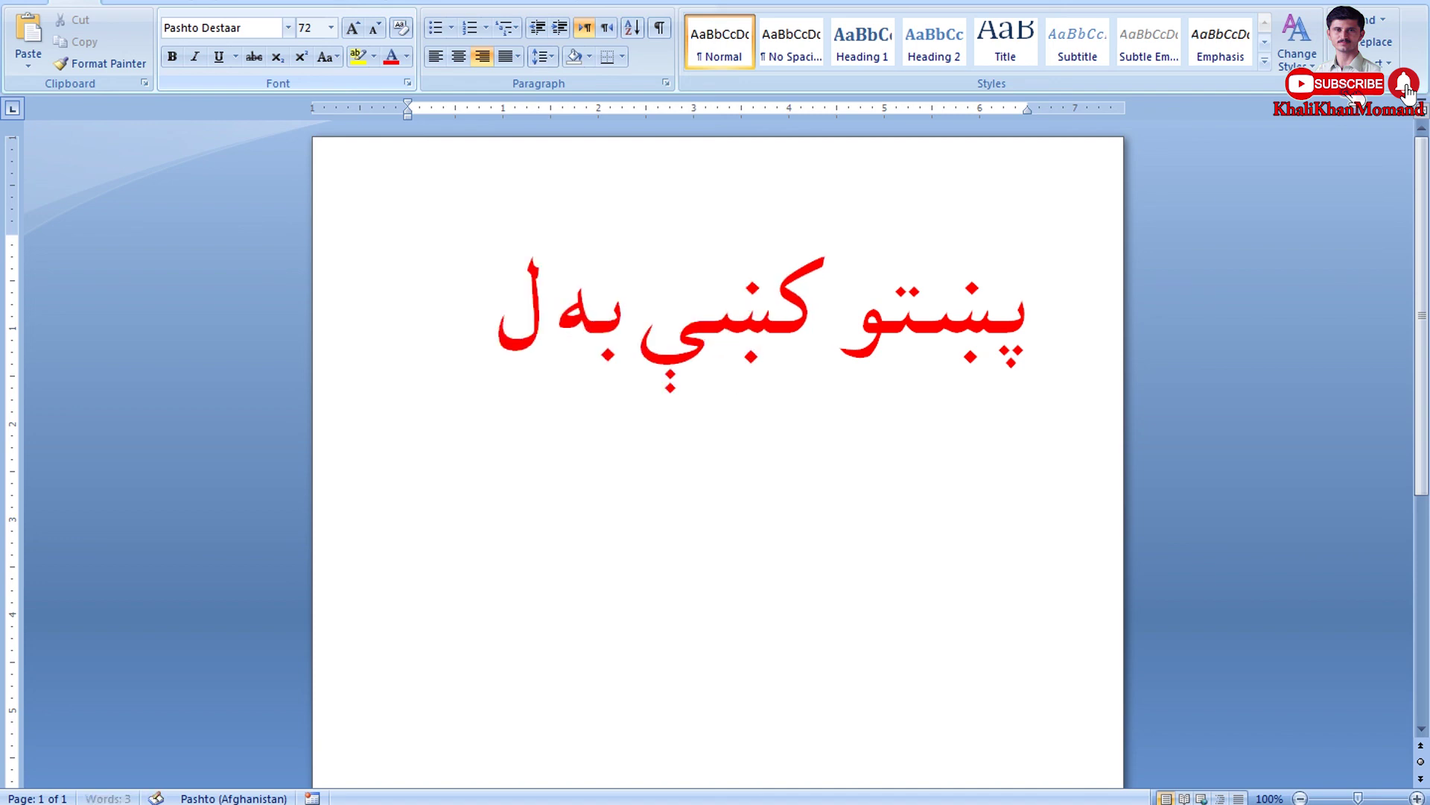
{"action": "type", "text": "یکل څنګه کوو"}
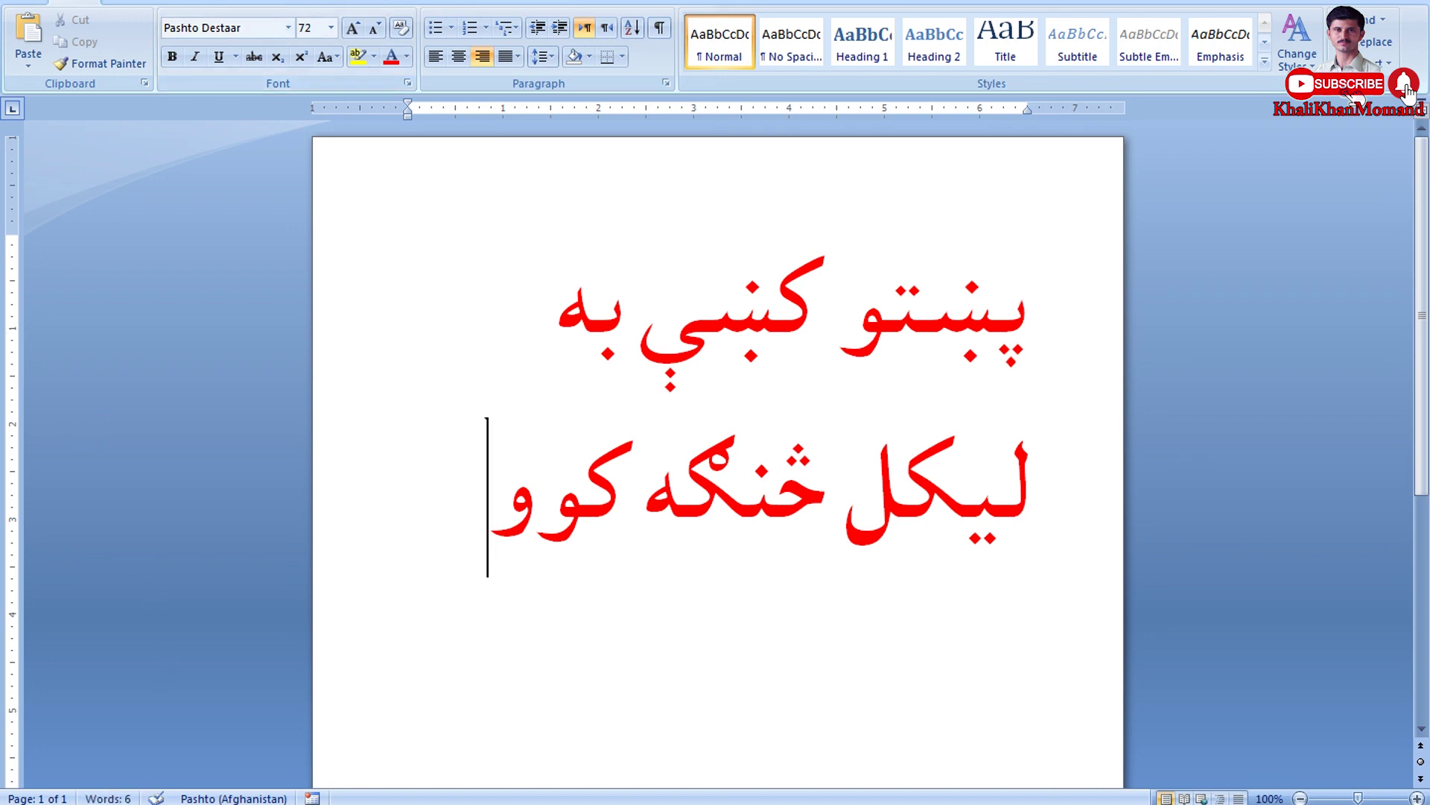
Restore the Camtasia Recorder window from its taskbar preview
{"action": "left_click", "coordinate": [165, 804]}
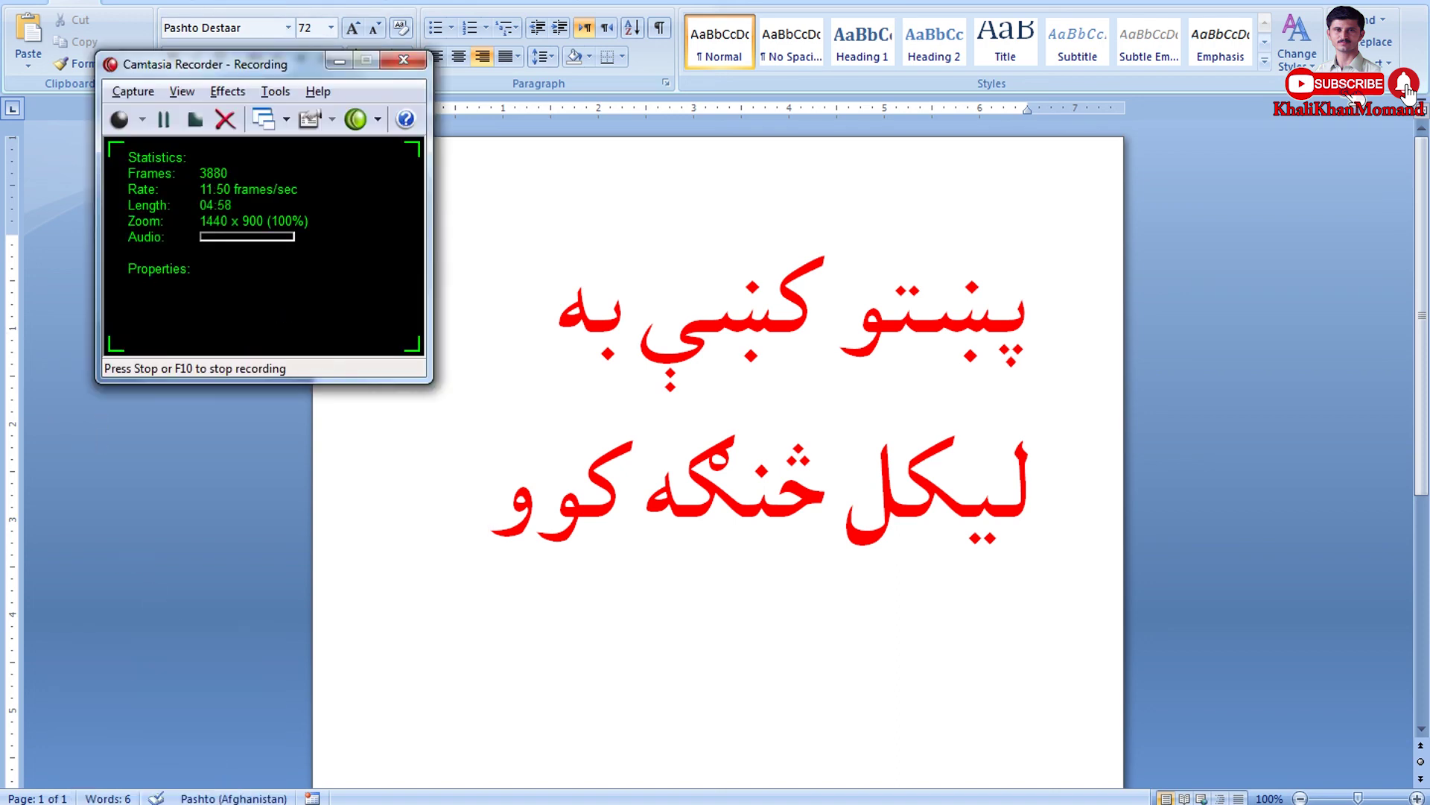